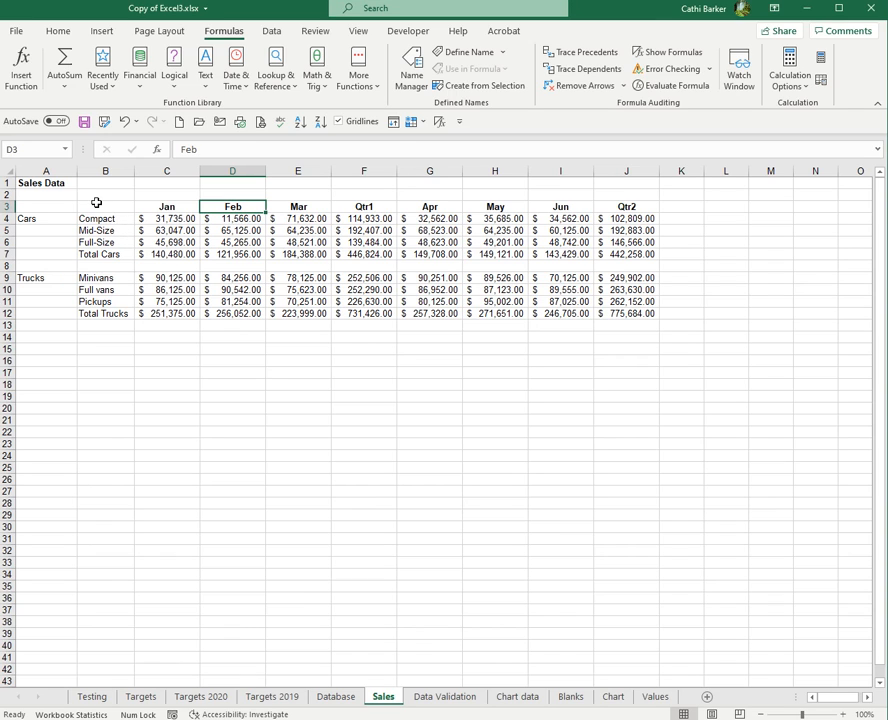
- Create a chart on its own chart sheet from the Jan car figures in B3:C7
drag(101, 204, 168, 253)
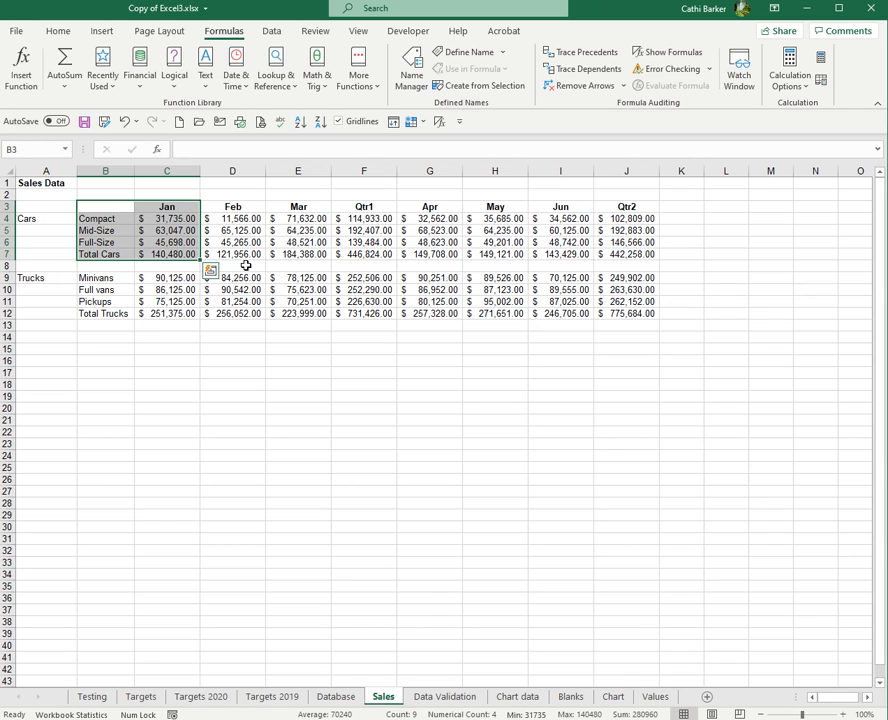
key(F11)
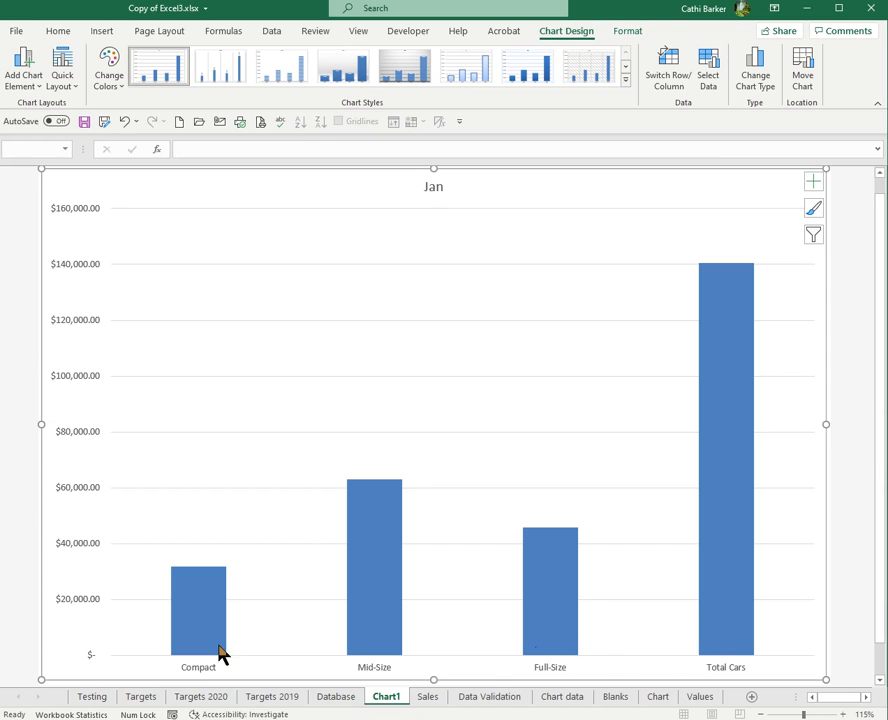
click(427, 697)
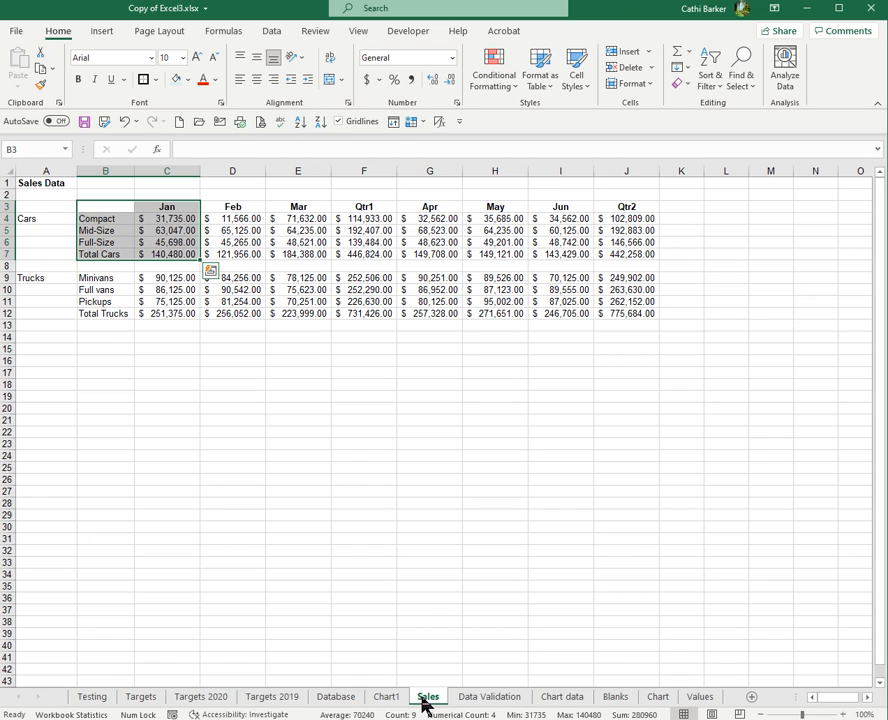
click(387, 697)
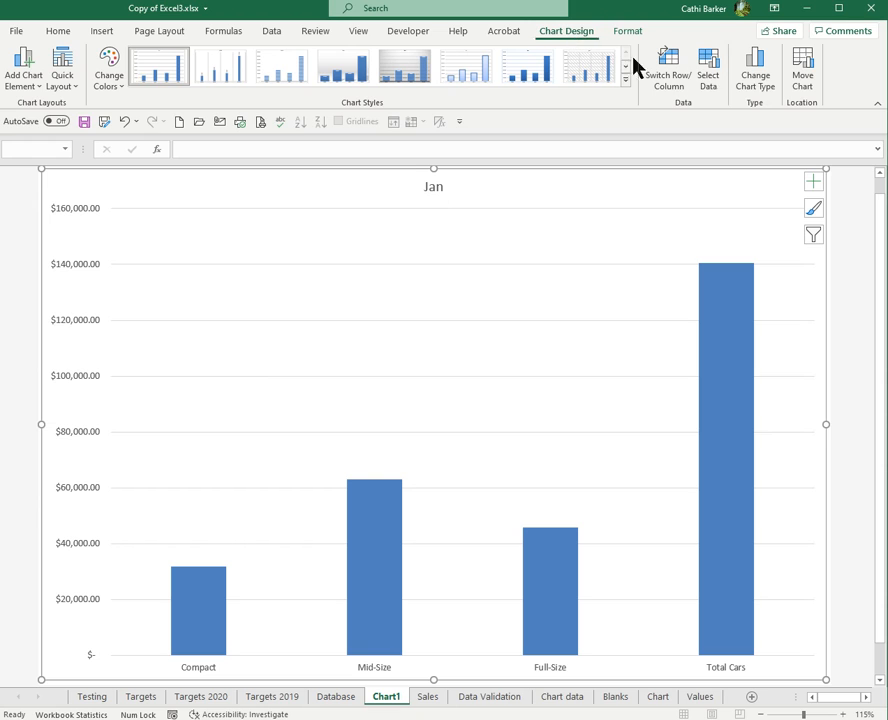
- Browse the available chart types for the chart
click(755, 80)
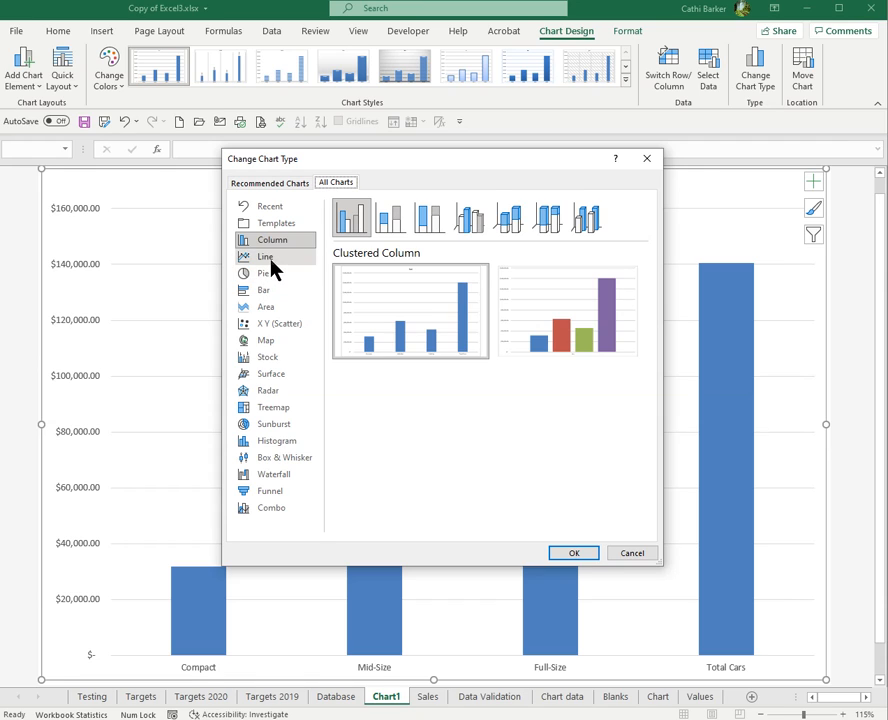
click(271, 261)
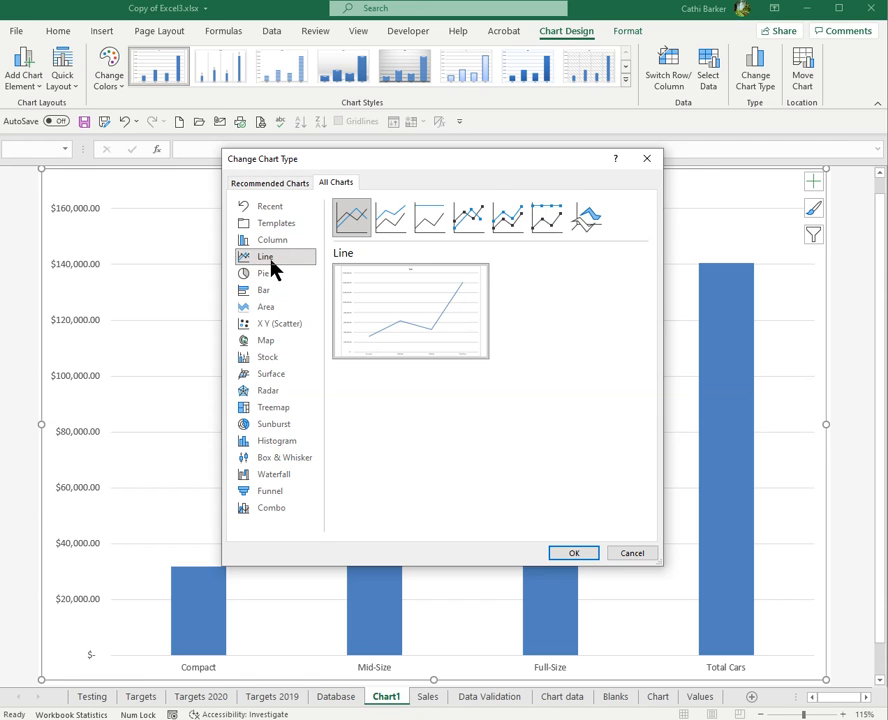
click(465, 220)
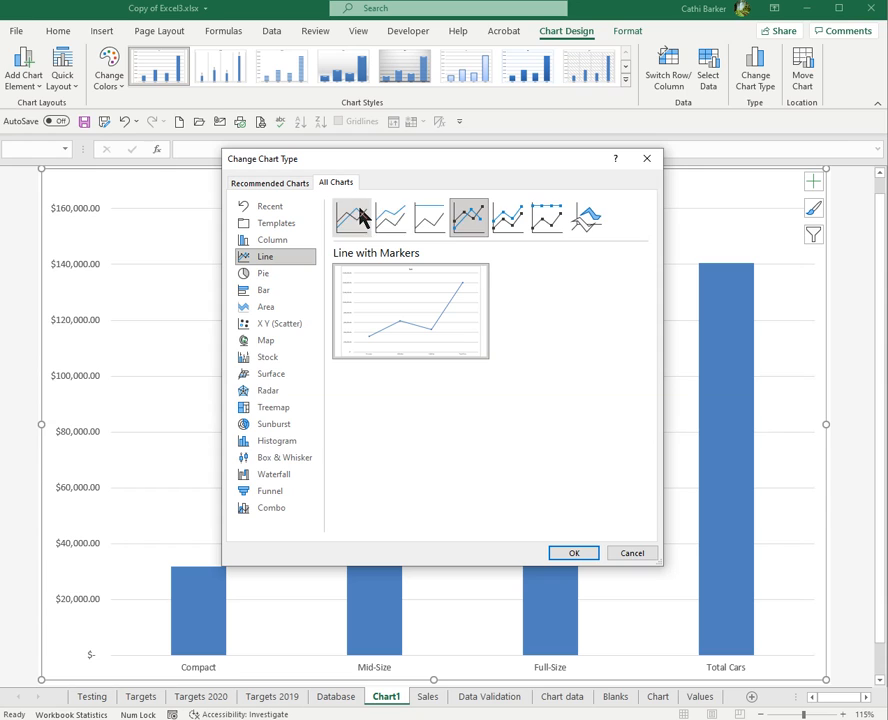
click(270, 275)
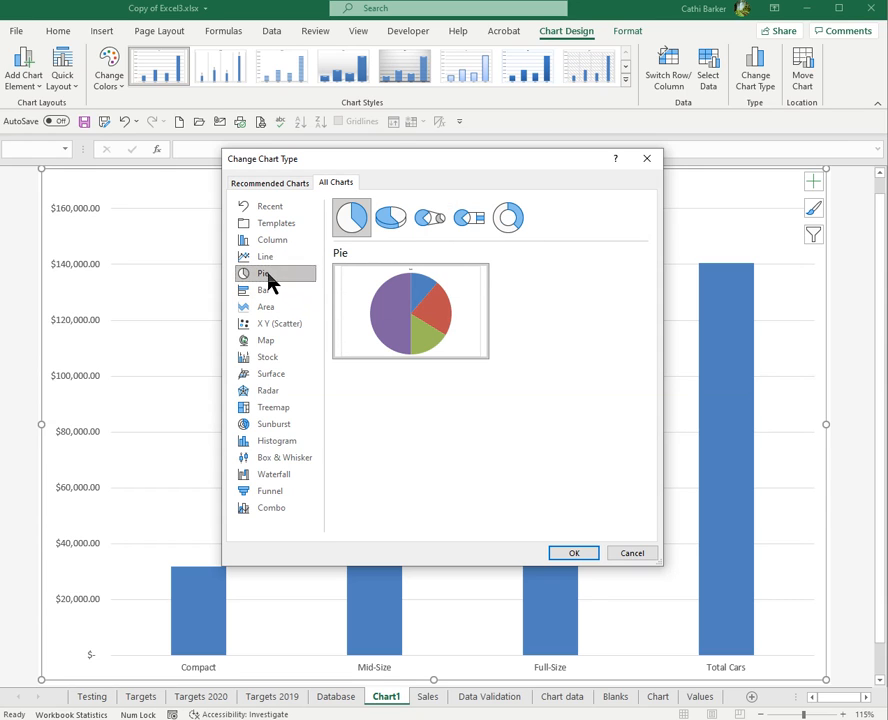
click(505, 225)
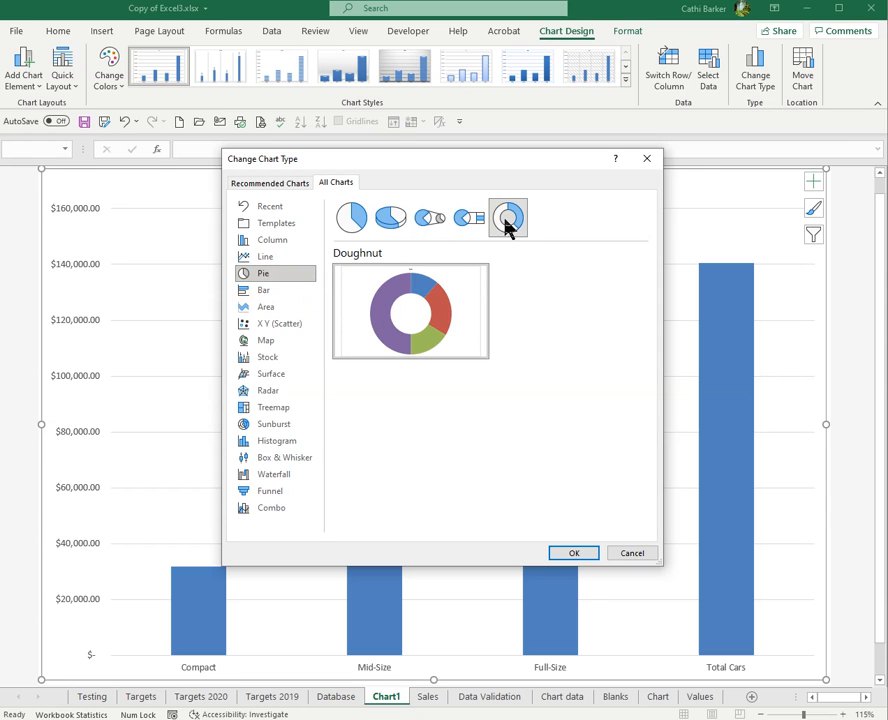
click(390, 222)
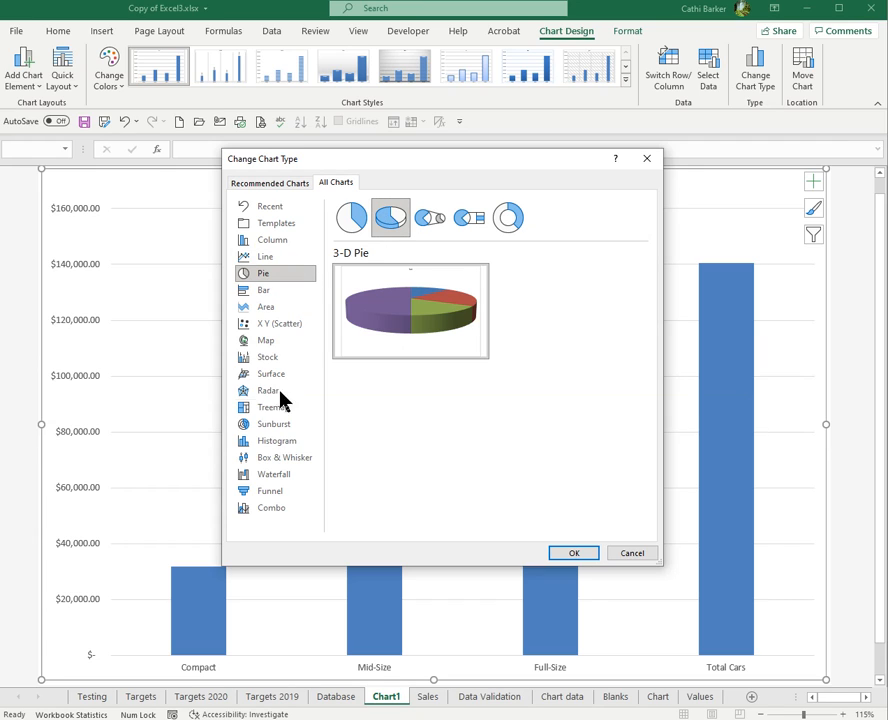
click(289, 499)
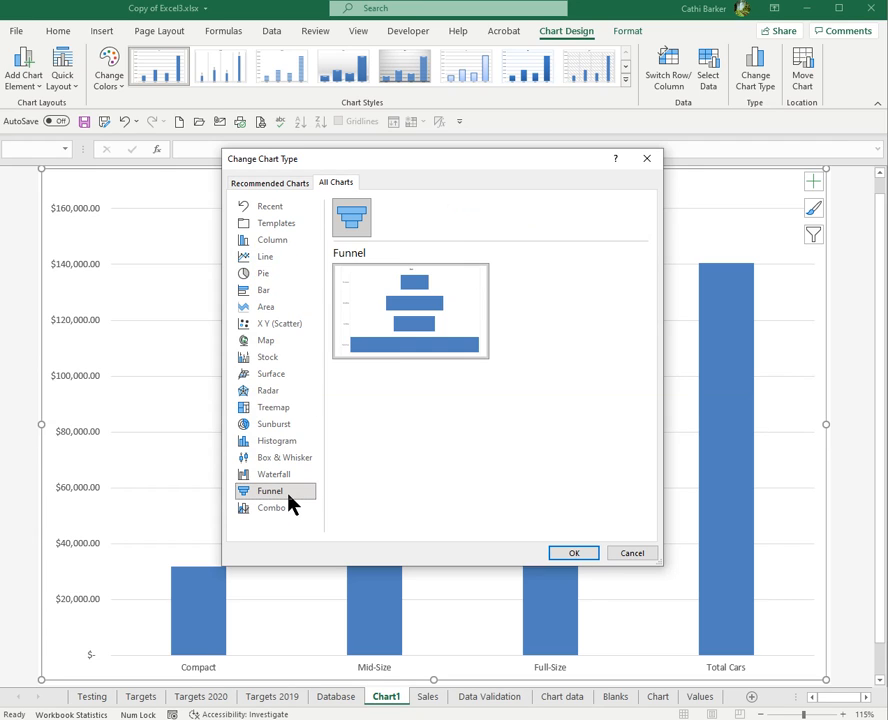
click(290, 476)
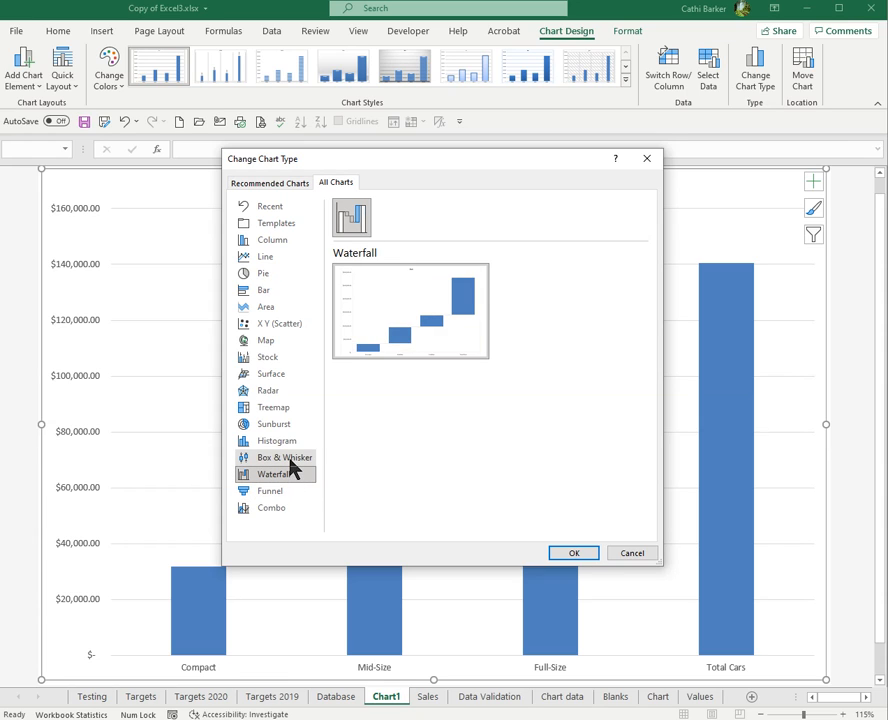
click(288, 410)
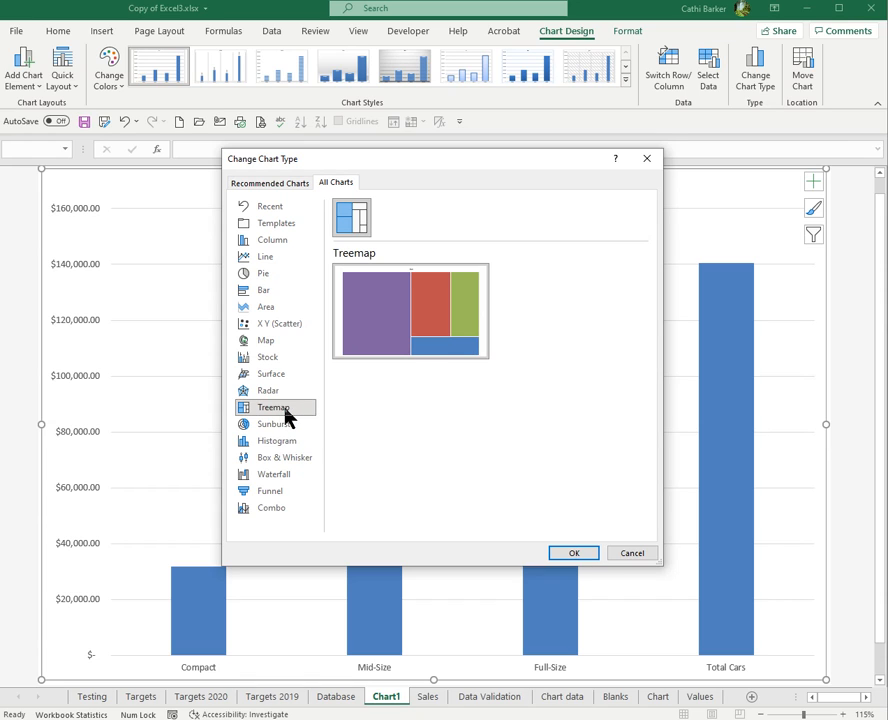
- Change the chart type to a 3-D Pie
click(290, 277)
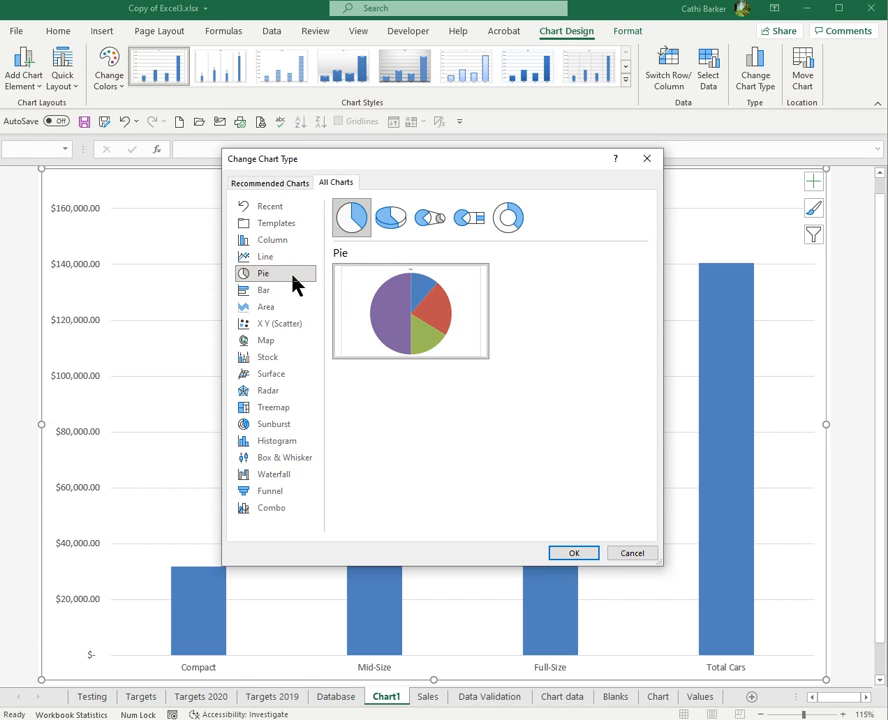
click(391, 220)
click(576, 556)
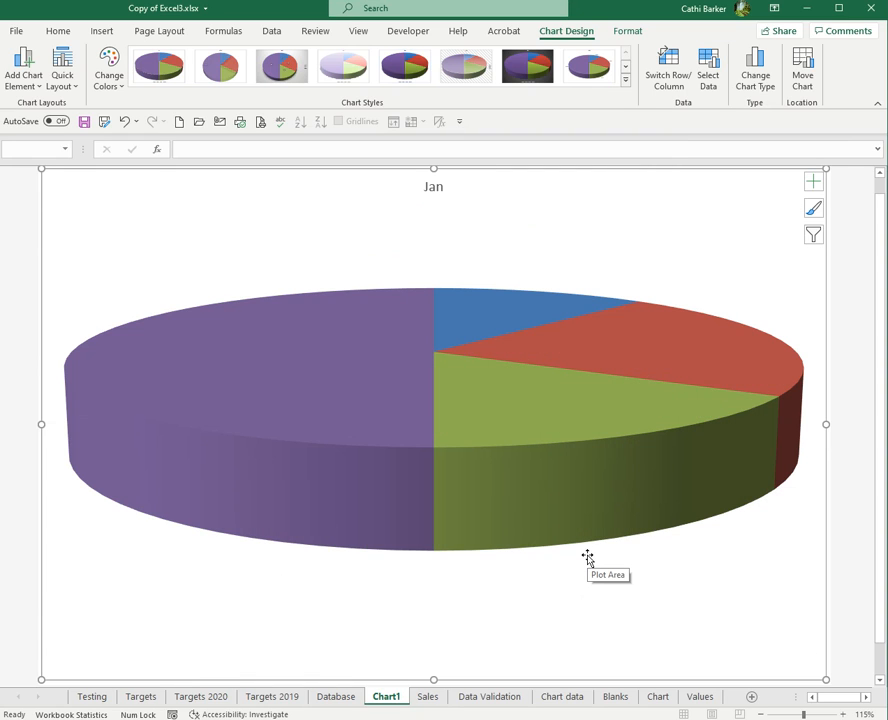
- Apply the first quick layout to show category names and percentages on the slices
click(67, 85)
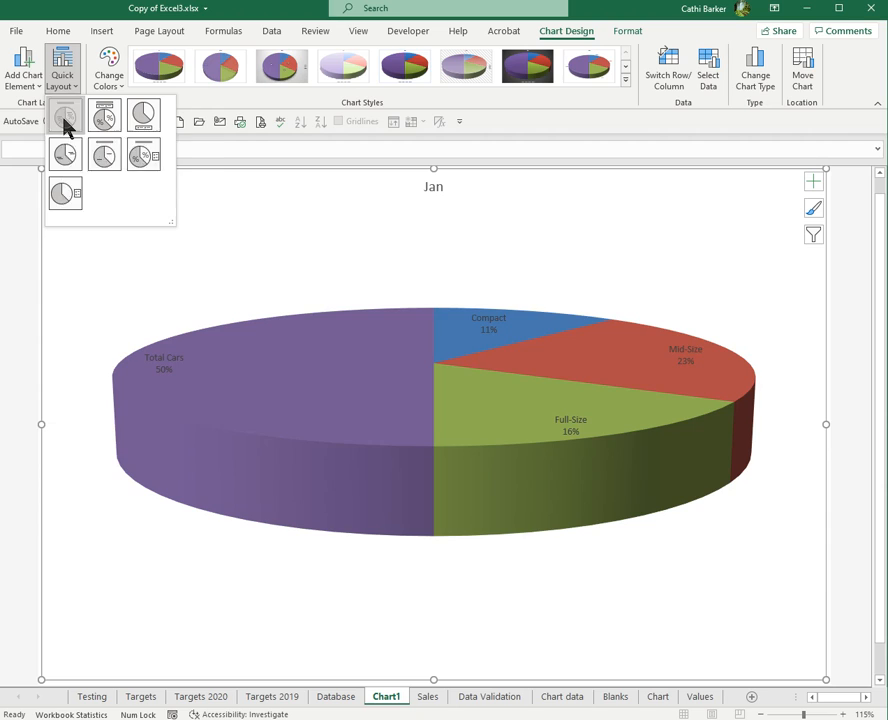
click(64, 118)
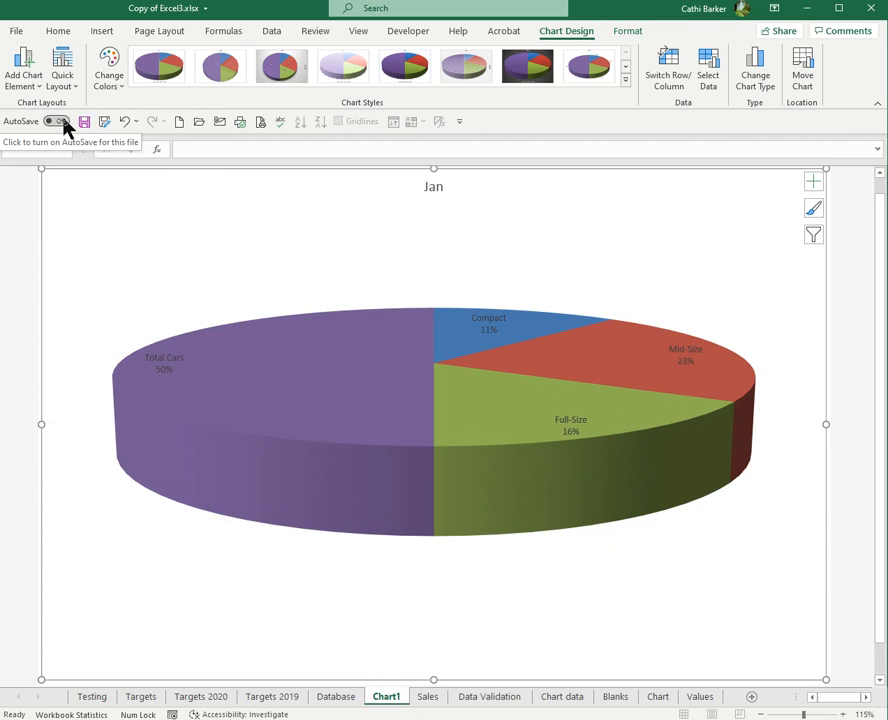
- Apply a Colorful colour palette and chart Style 8 to the pie chart
click(112, 88)
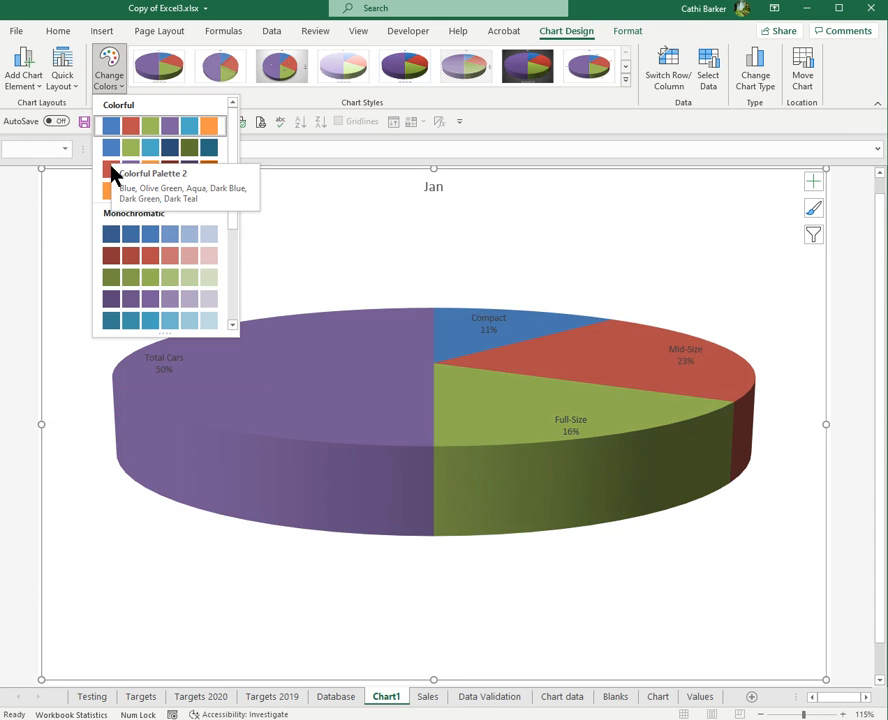
click(112, 199)
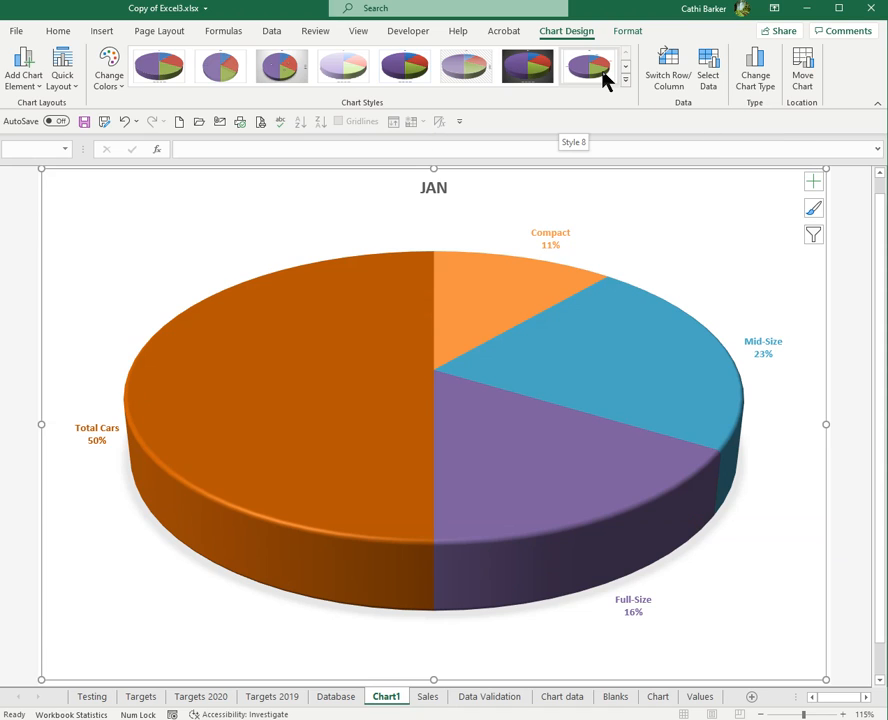
click(625, 81)
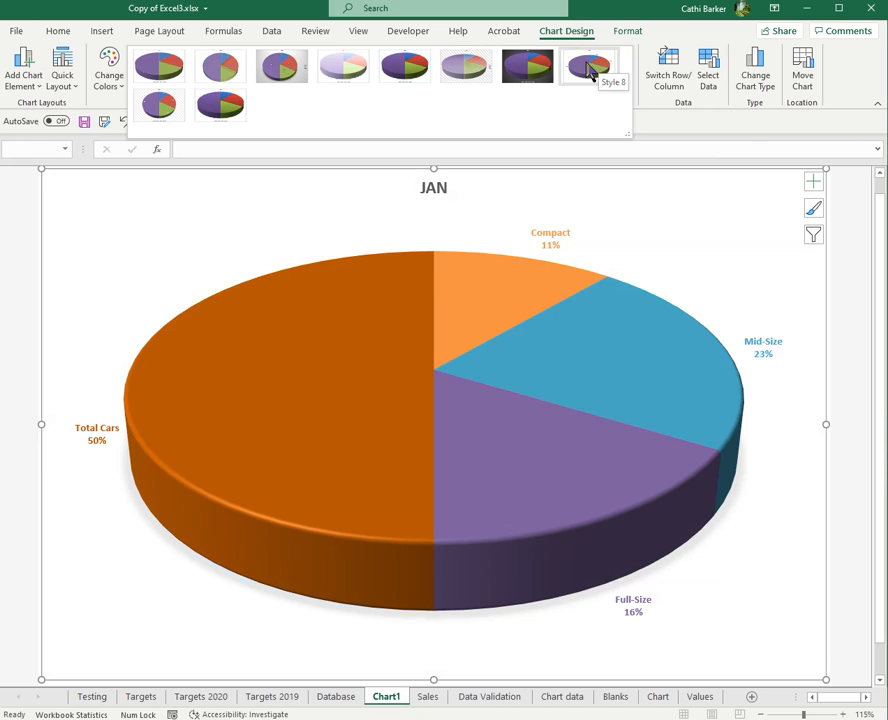
click(603, 72)
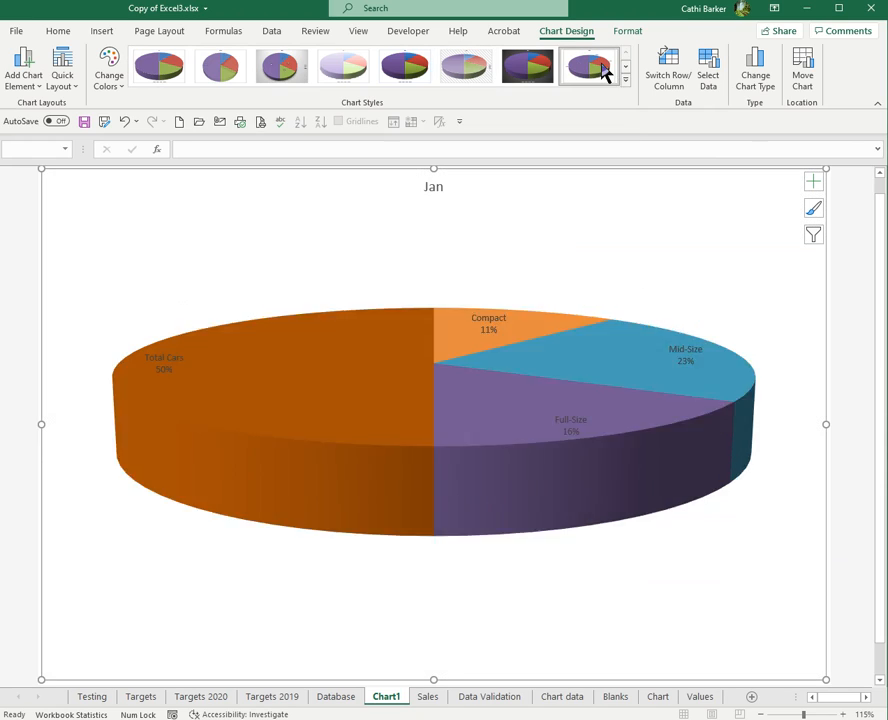
mouse_move(424, 314)
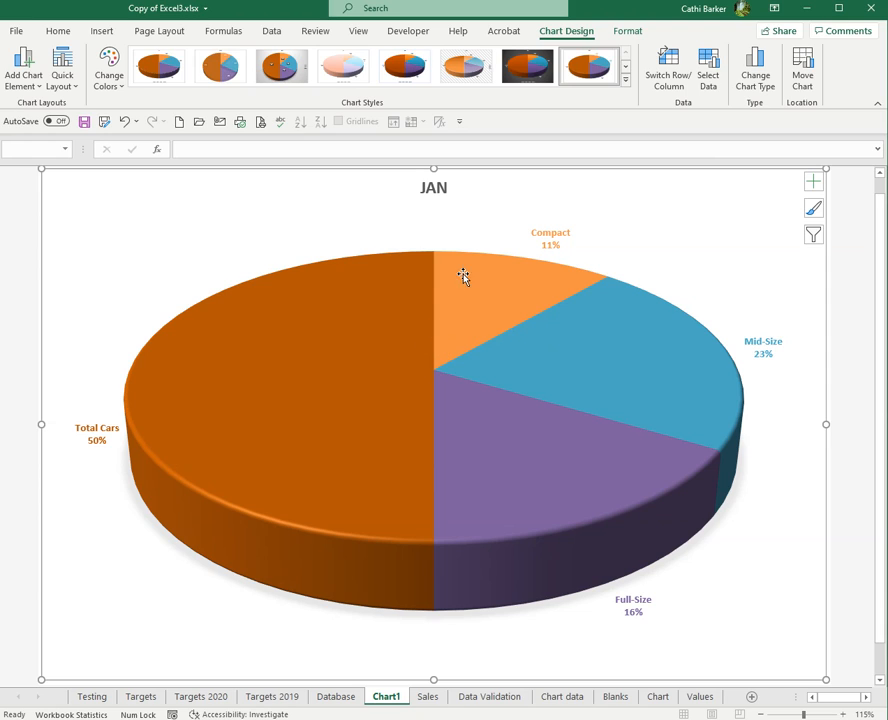
click(26, 91)
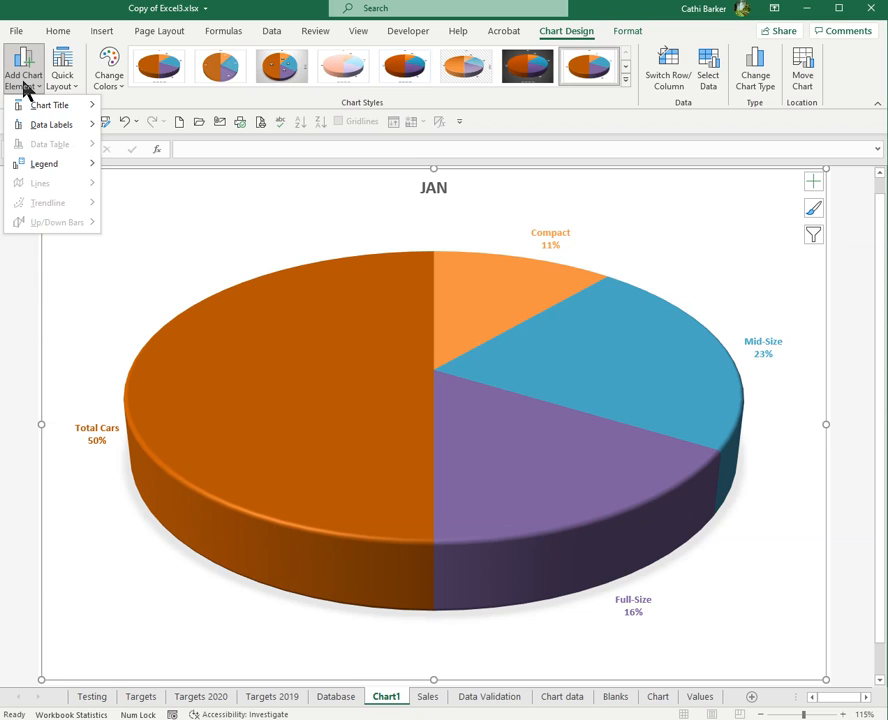
click(25, 89)
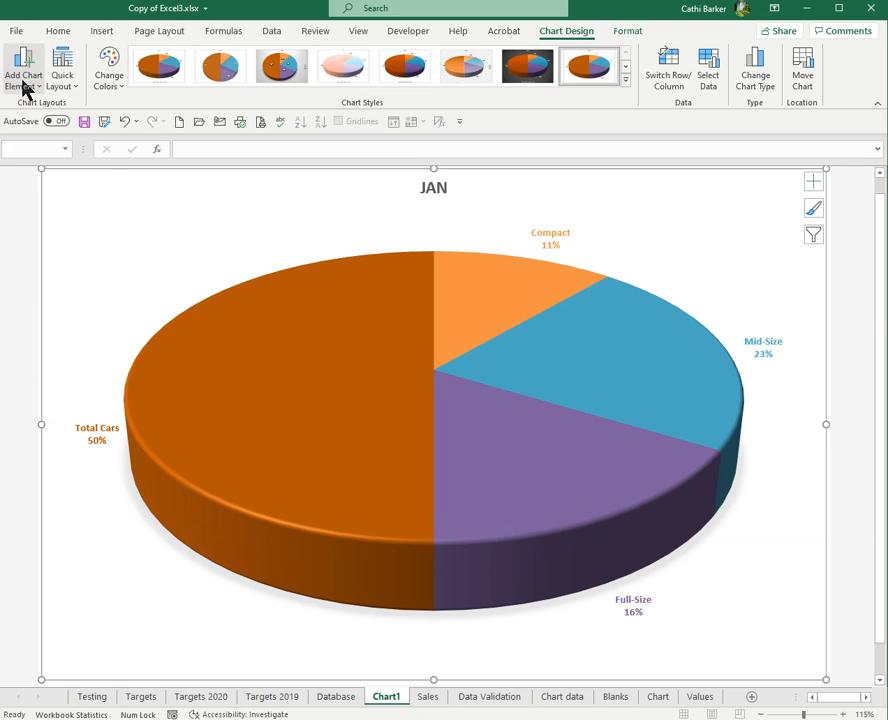
- Try adding a legend to the pie chart
click(814, 183)
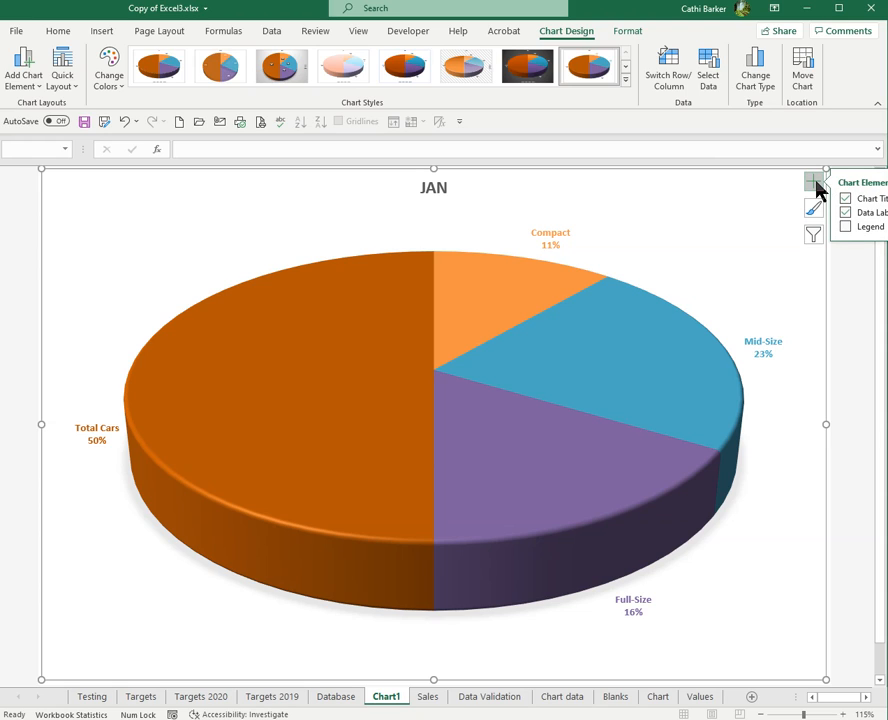
click(846, 228)
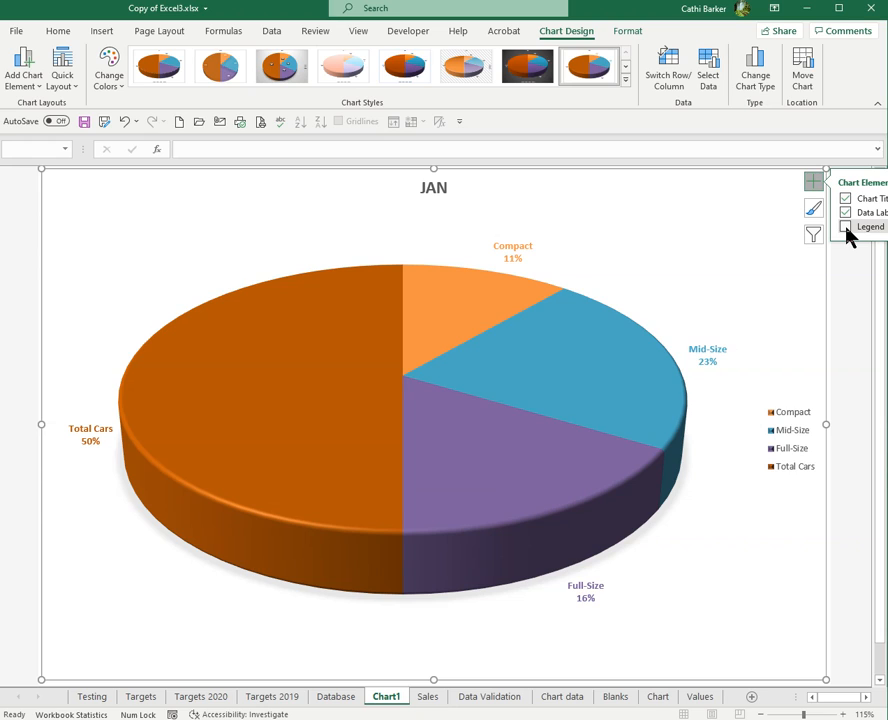
click(846, 229)
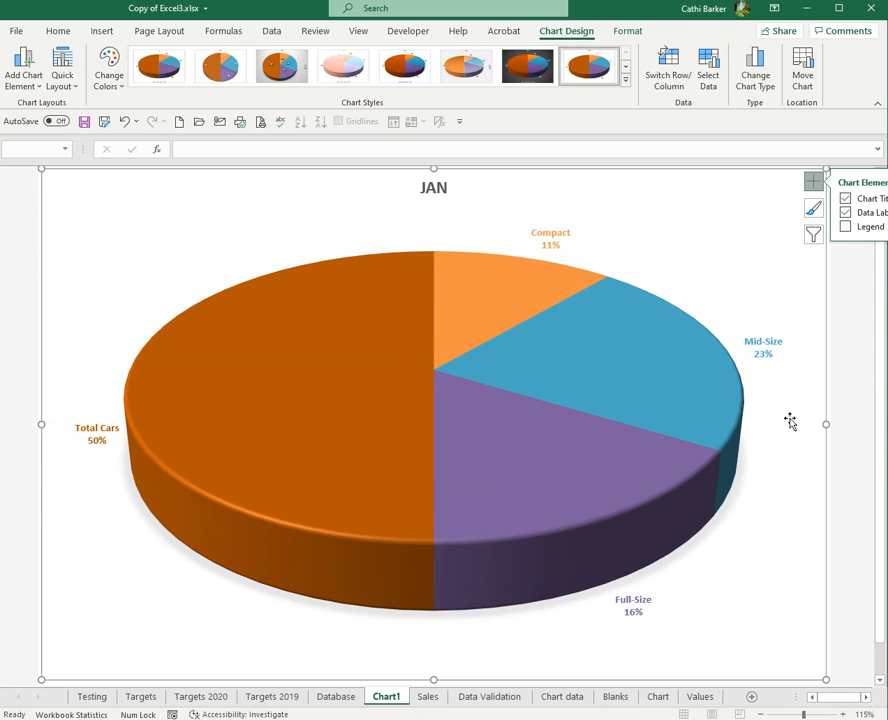
click(846, 229)
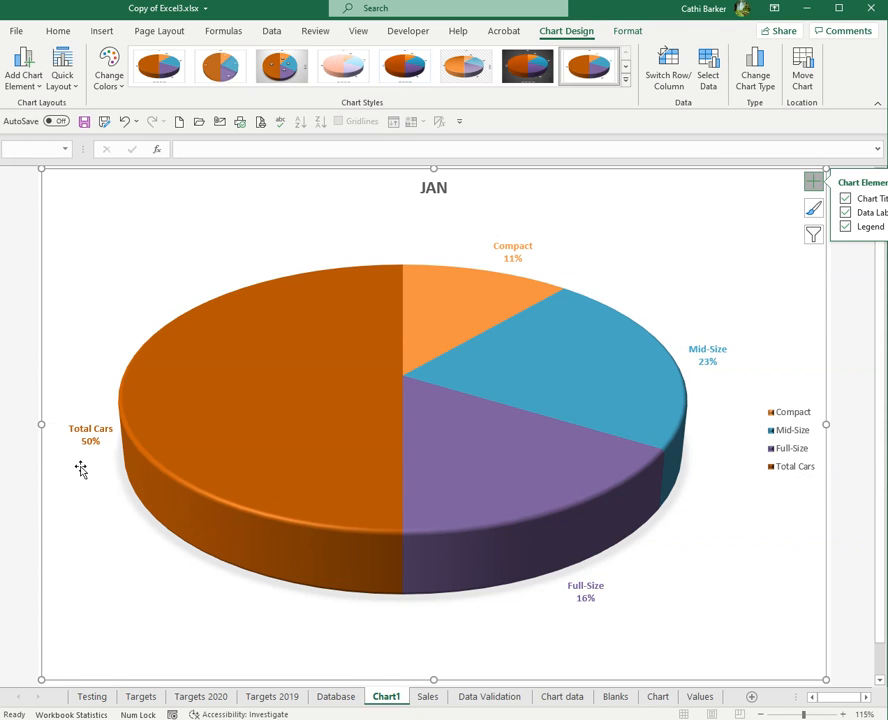
click(846, 229)
- Rename the chart title to JANUARY RESULTS
click(438, 188)
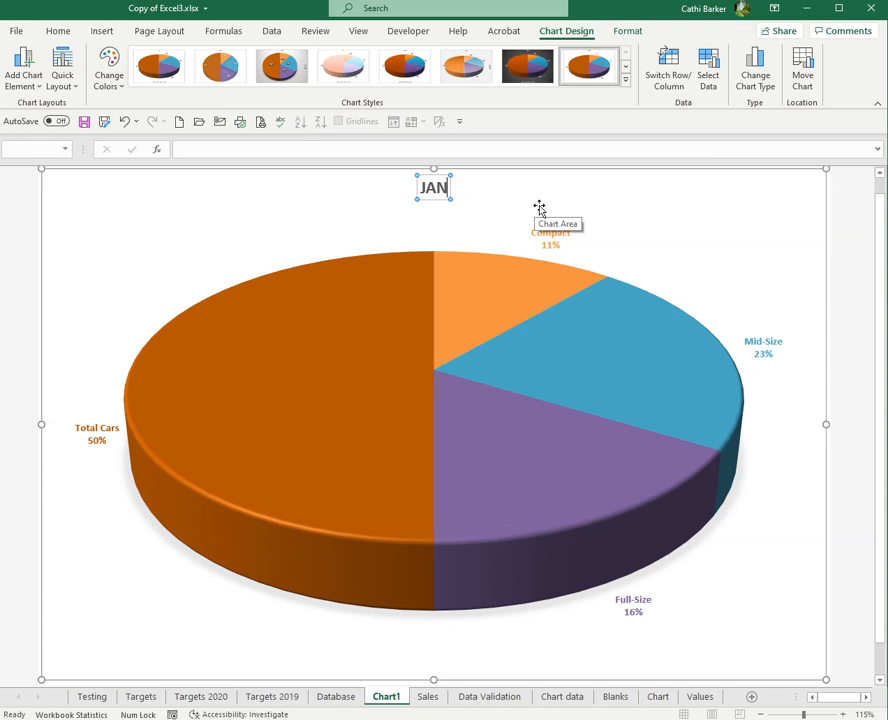
key(Caps_Lock)
text(UARY RESULTS)
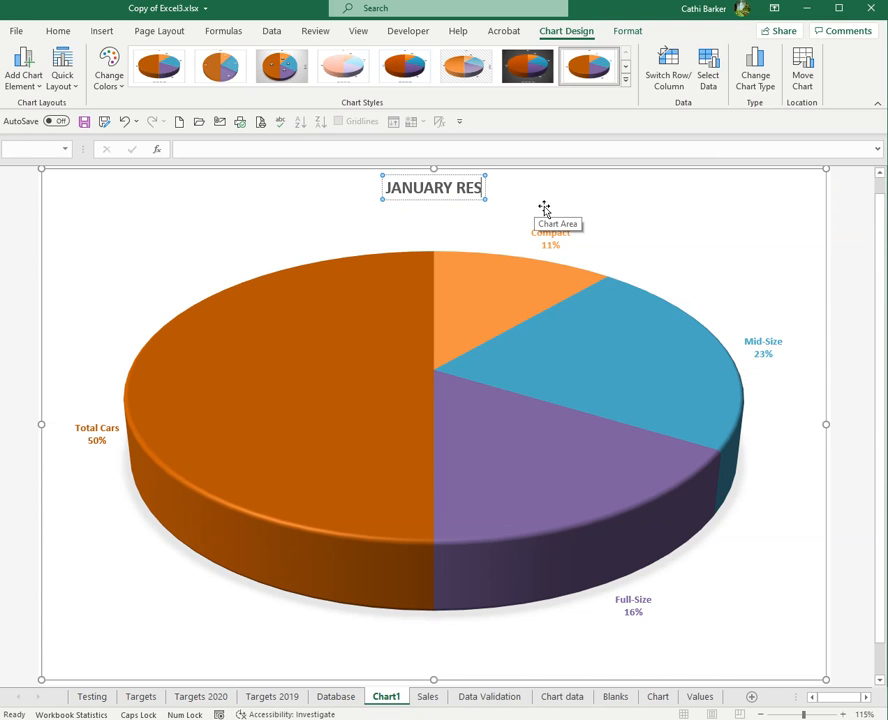
click(797, 244)
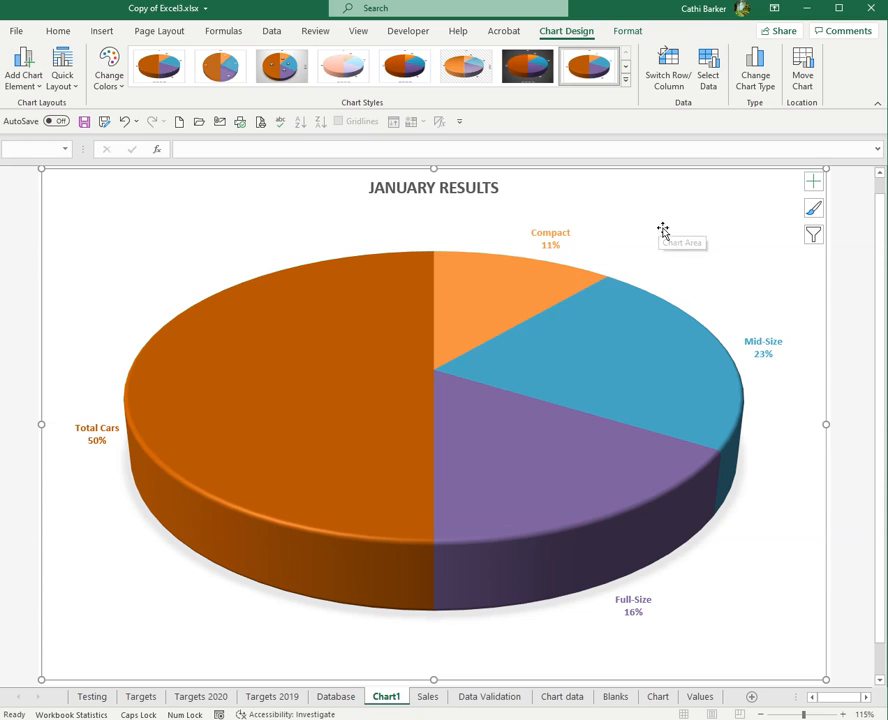
- Move the pie chart onto the Sales sheet as an embedded object
click(803, 72)
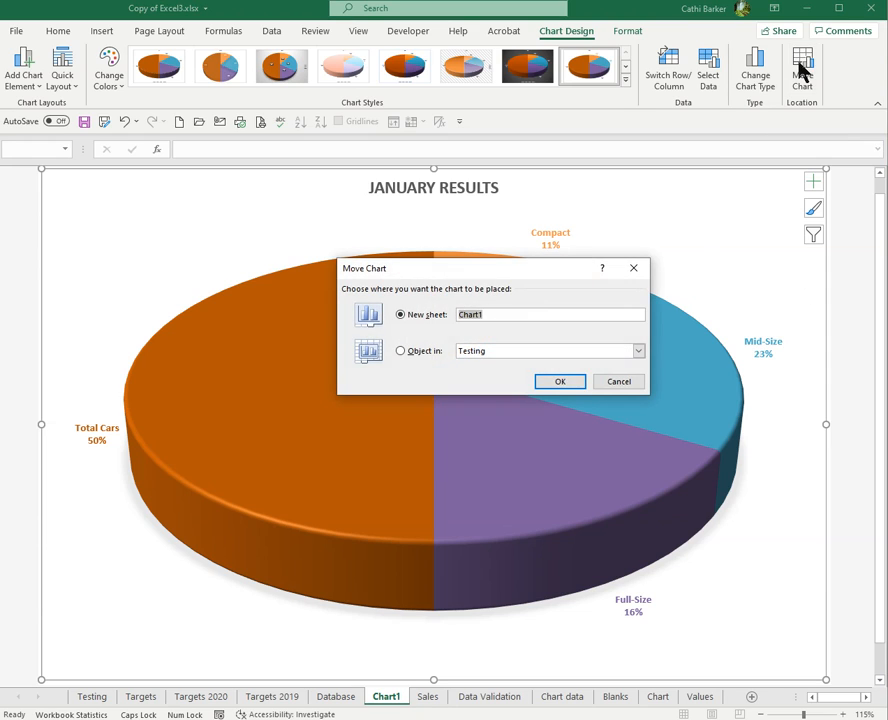
click(416, 353)
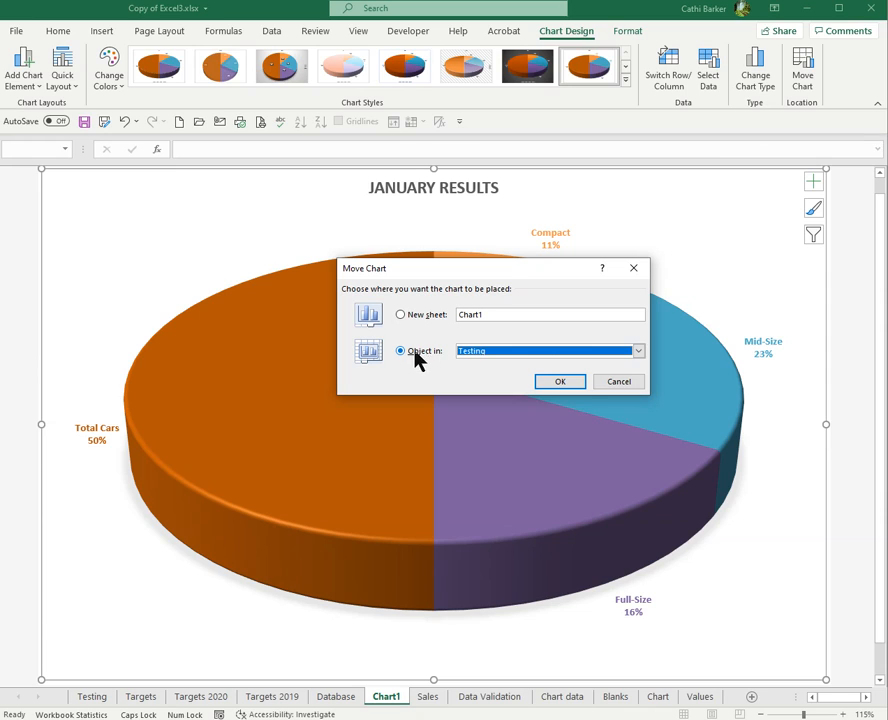
click(638, 351)
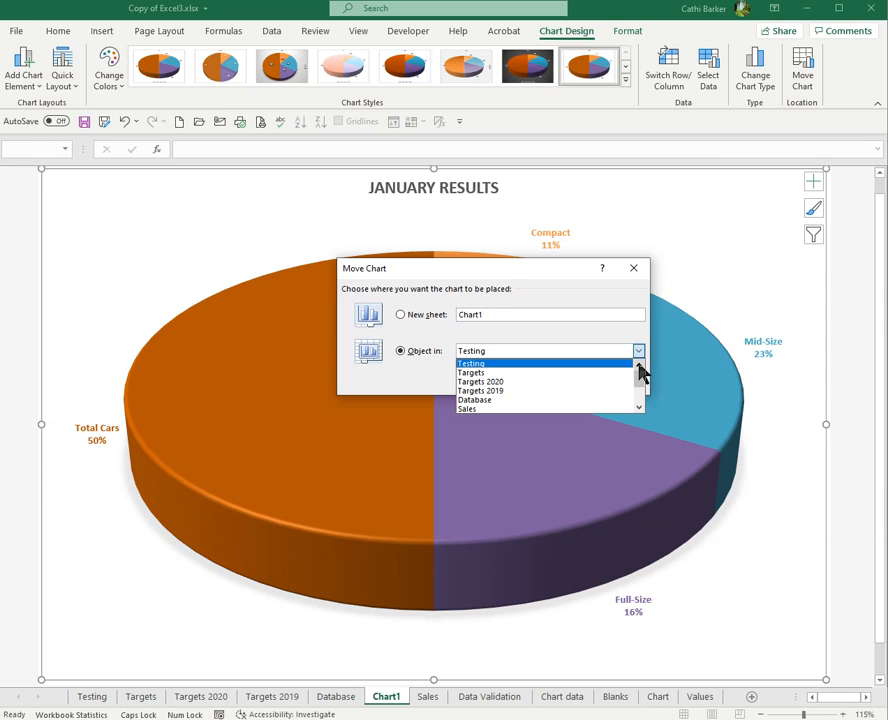
click(555, 408)
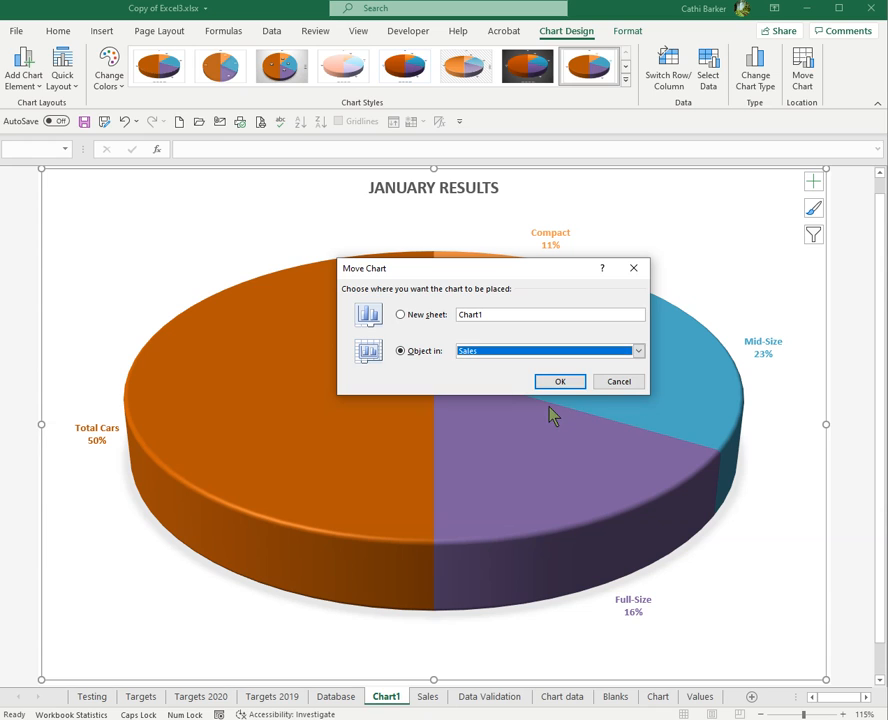
click(574, 383)
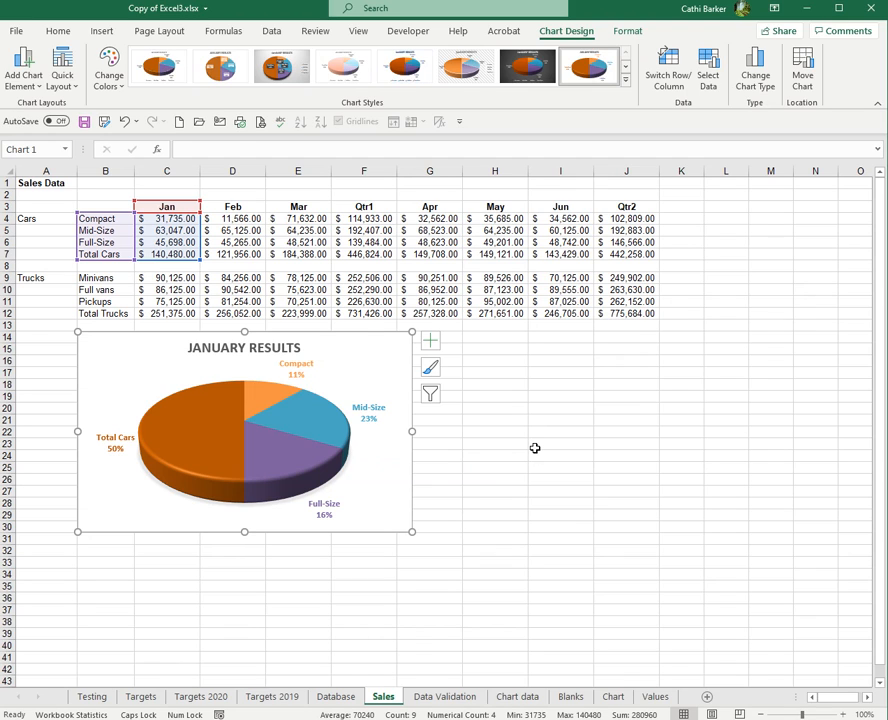
- Select the car categories with their Qtr1 and Qtr2 figures and create a default chart on a new sheet
click(513, 418)
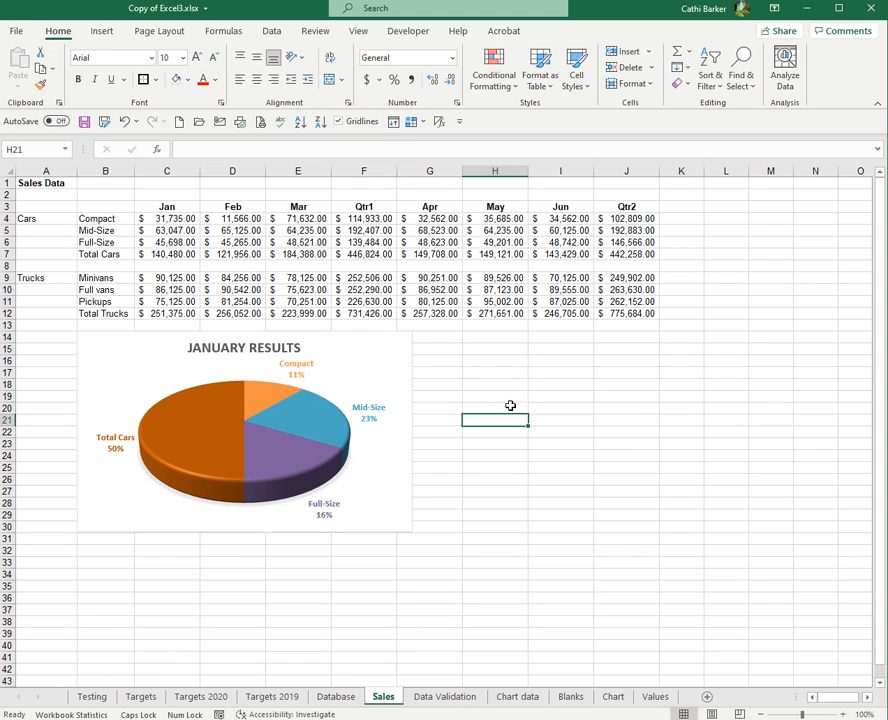
drag(117, 216, 114, 254)
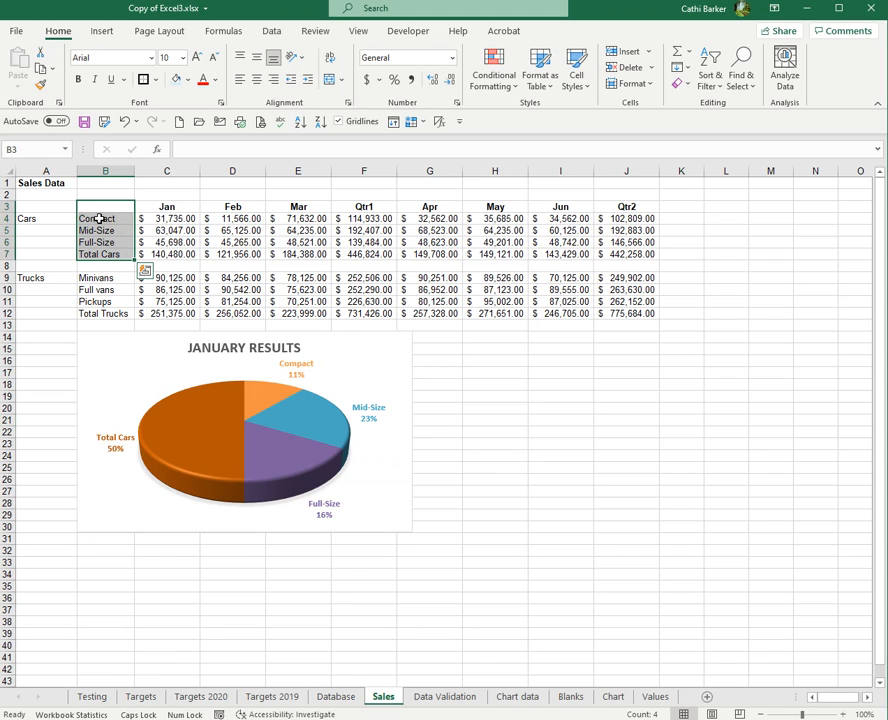
drag(364, 207, 365, 254)
drag(629, 208, 637, 255)
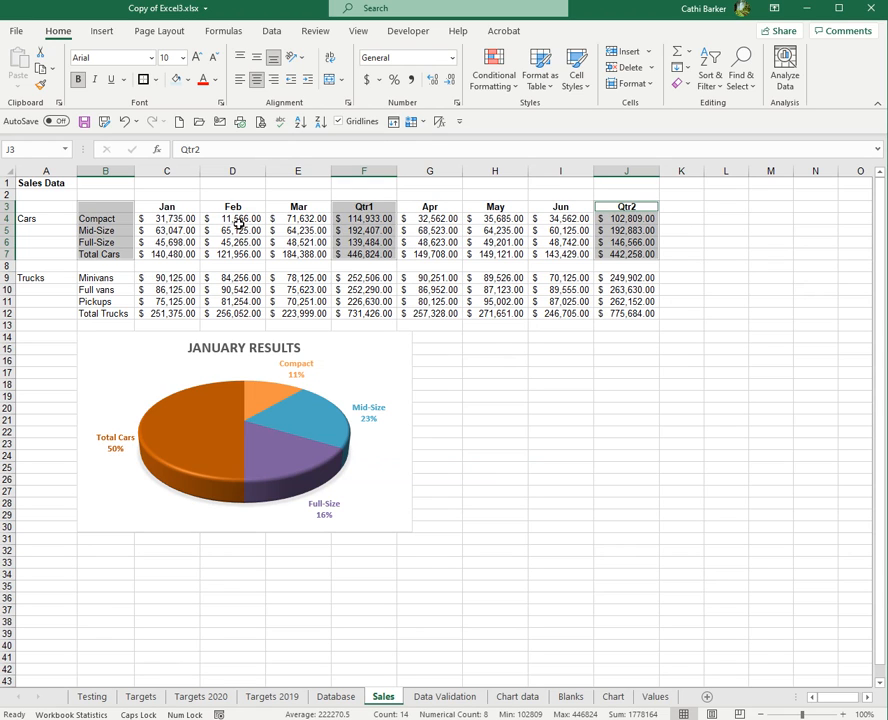
key(F11)
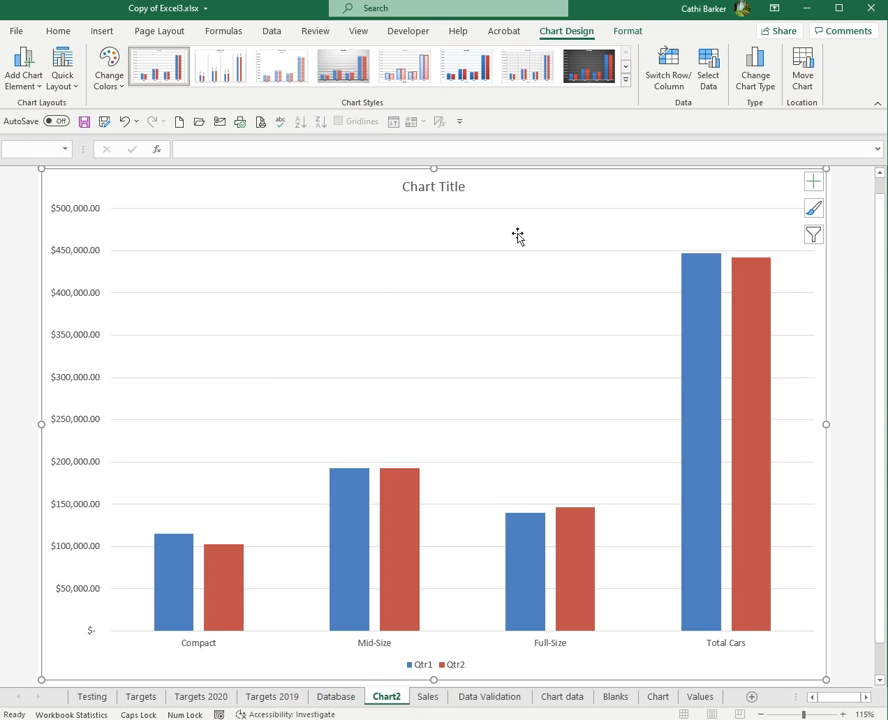
- Set the new chart's type to Clustered Column
click(757, 86)
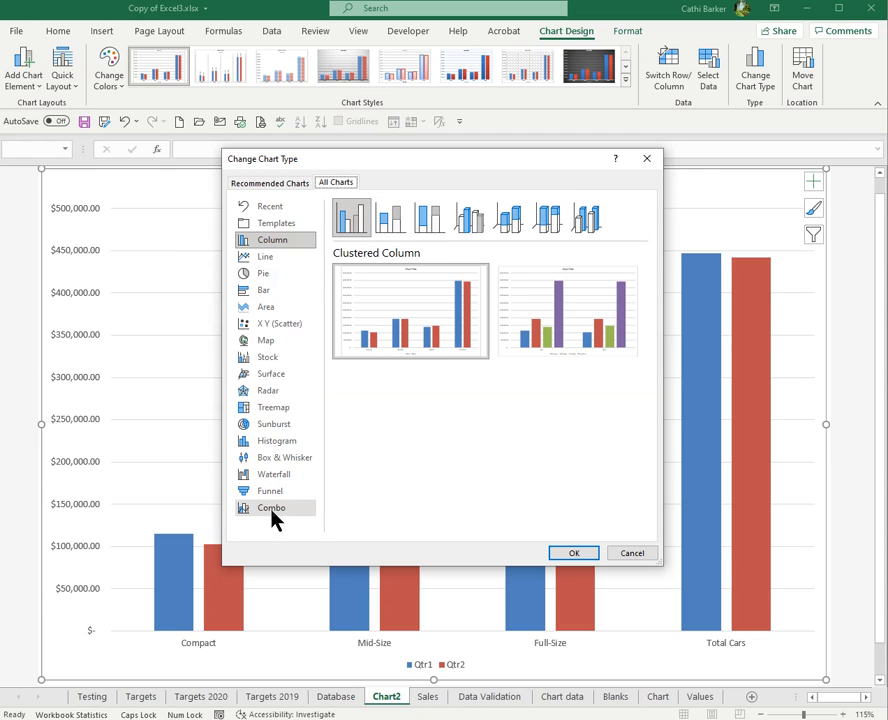
mouse_move(380, 274)
click(355, 225)
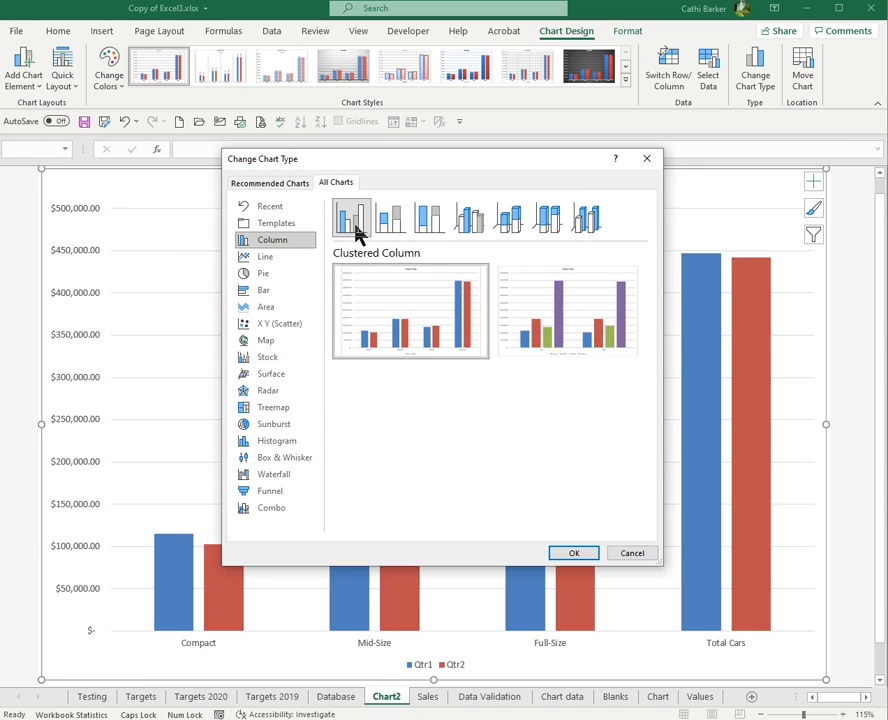
click(575, 554)
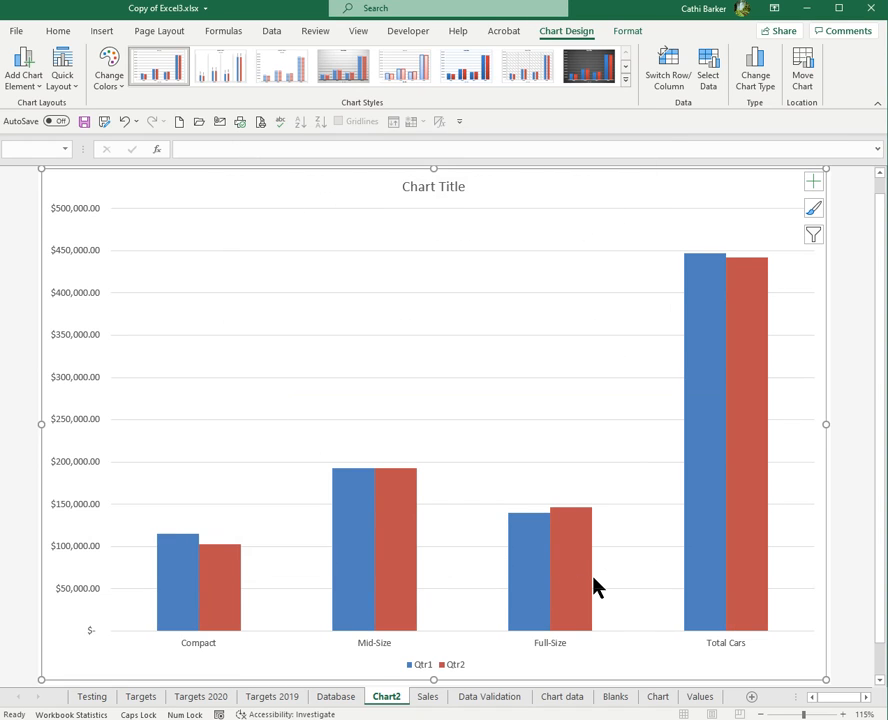
- Apply Quick Layout 5 to add a data table and vertical axis title to the column chart
click(70, 88)
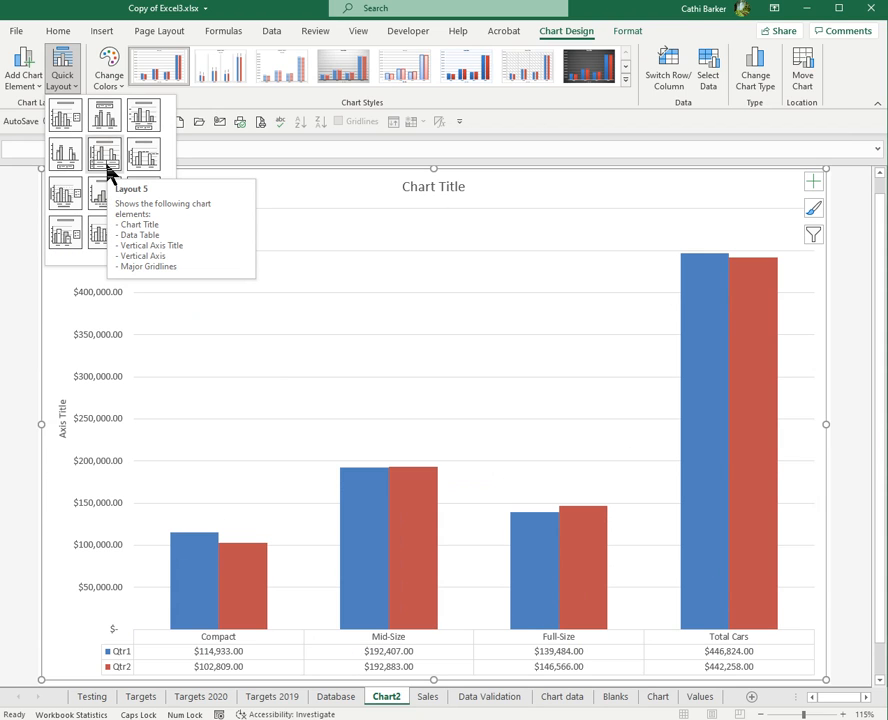
click(107, 172)
- Apply a Colorful colour palette and chart Style 6 to the column chart
click(114, 84)
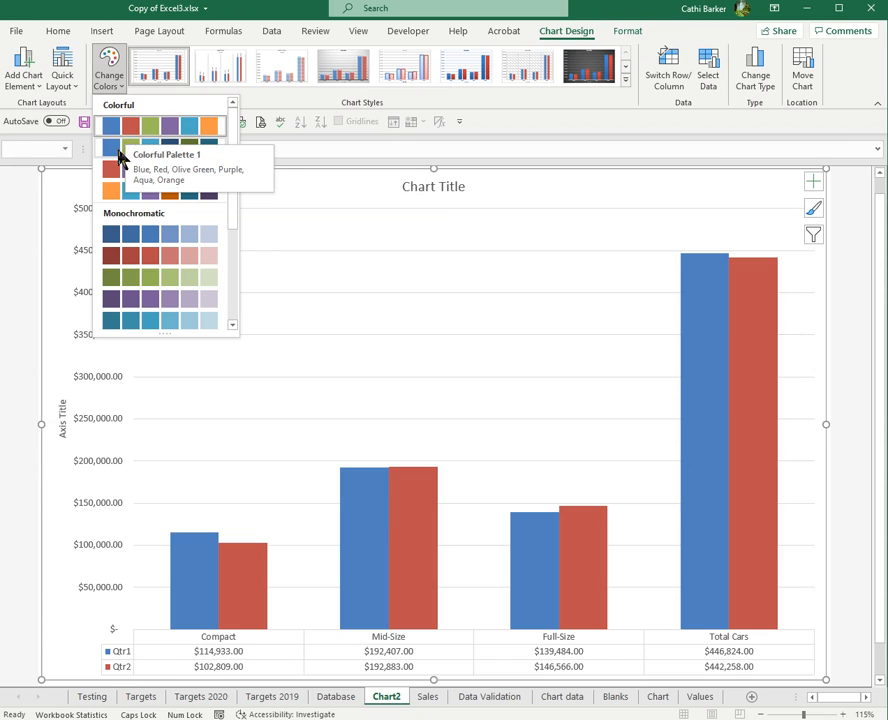
click(118, 161)
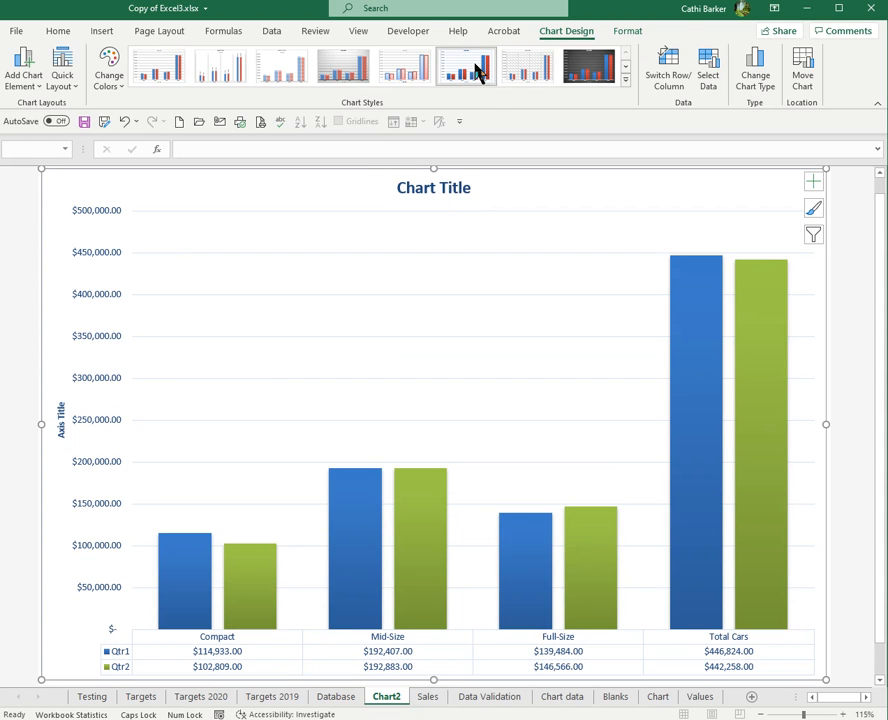
click(478, 72)
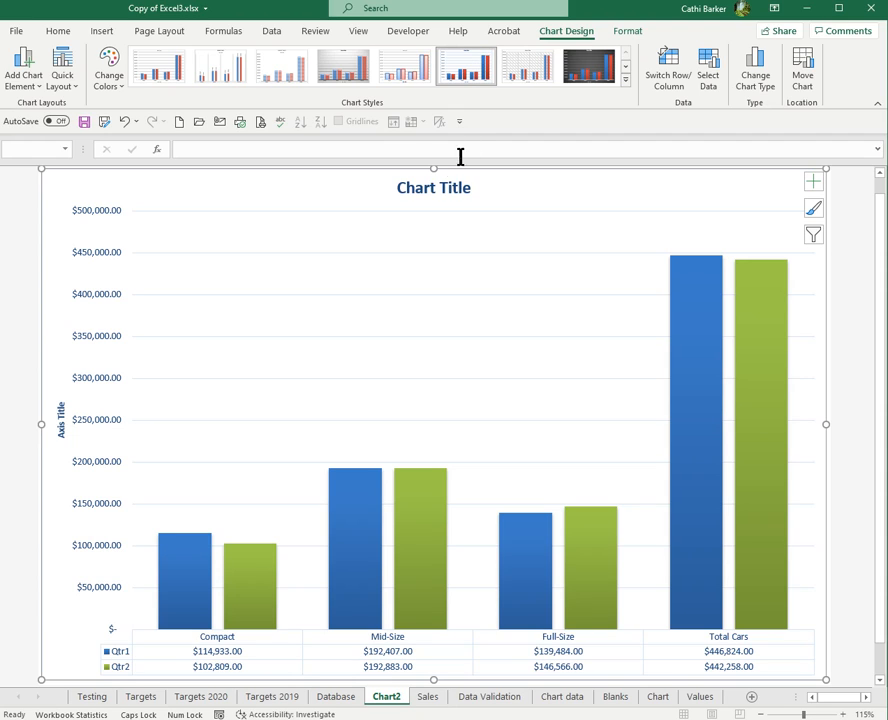
- Rename the column chart's title to Quarterly Results
click(445, 190)
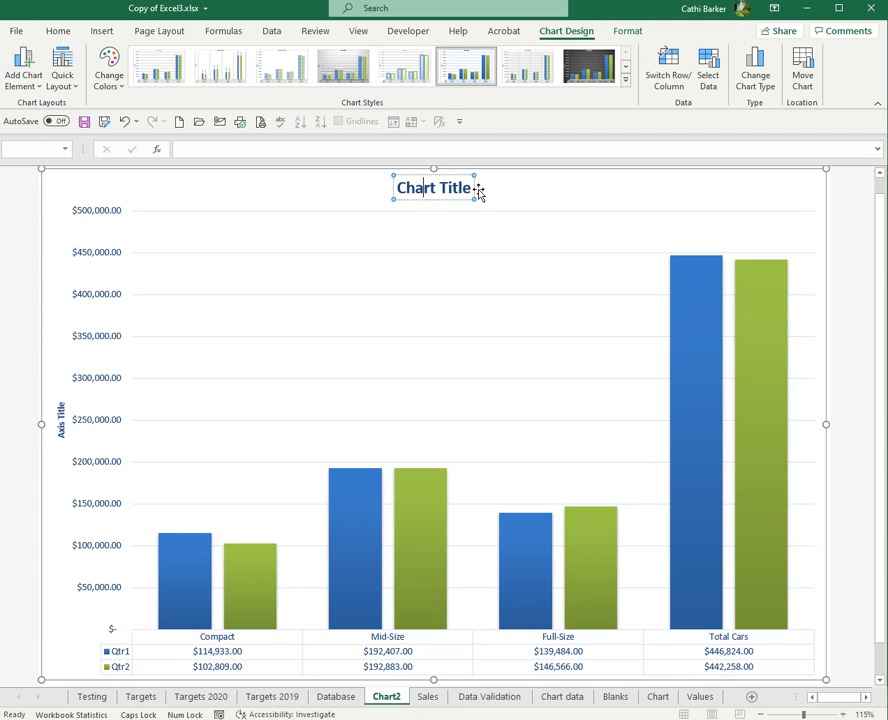
key(ctrl+a)
text(q)
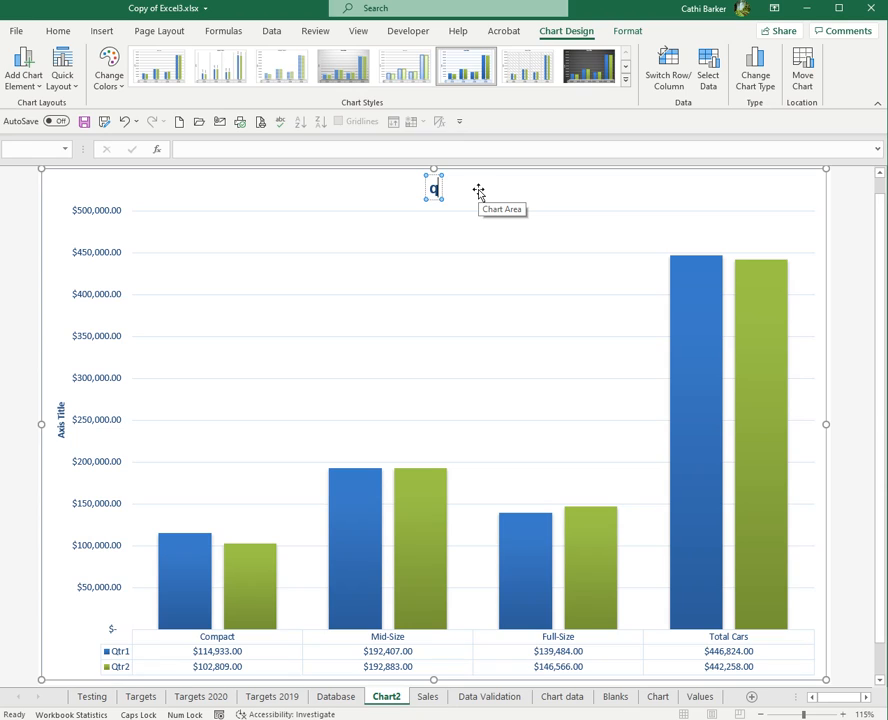
key(BackSpace)
key(Caps_Lock)
text(qua)
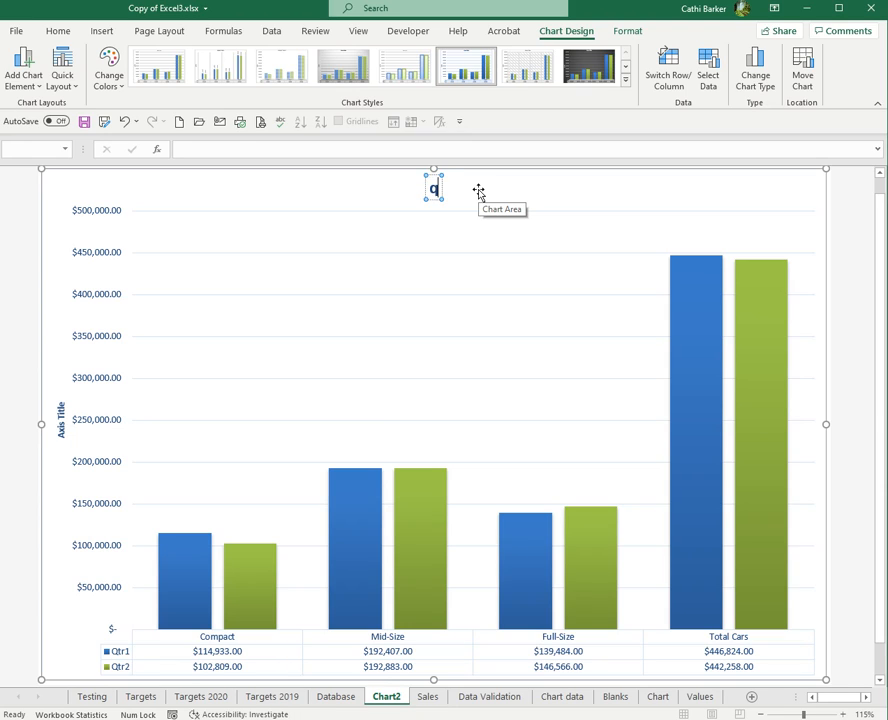
key(BackSpace)
key(BackSpace)
key(BackSpace)
text(Quarterly Results)
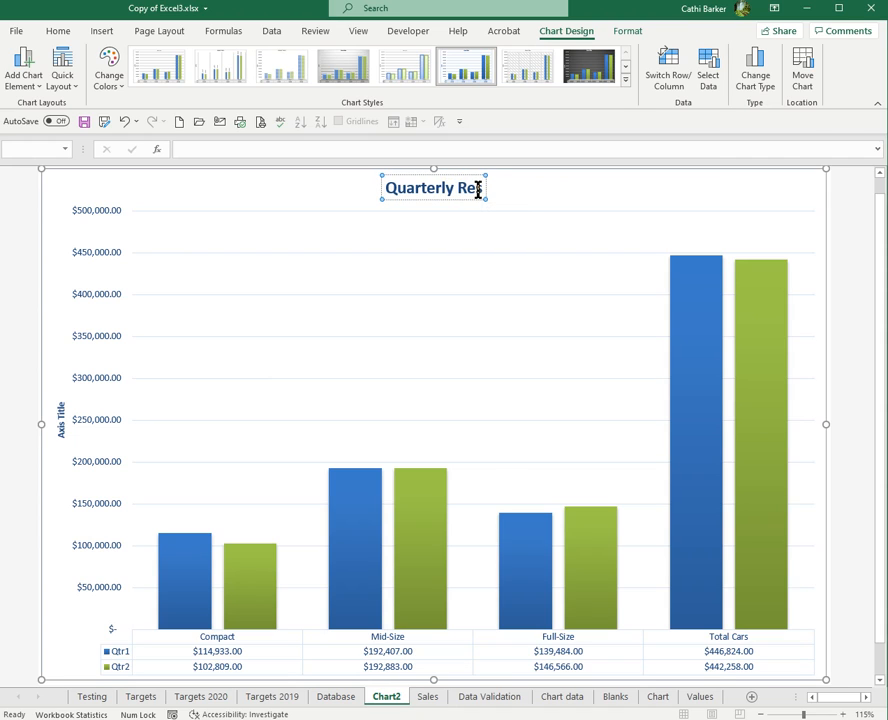
- Move the column chart onto the Sales sheet and position it beside the January pie chart
click(801, 82)
click(420, 351)
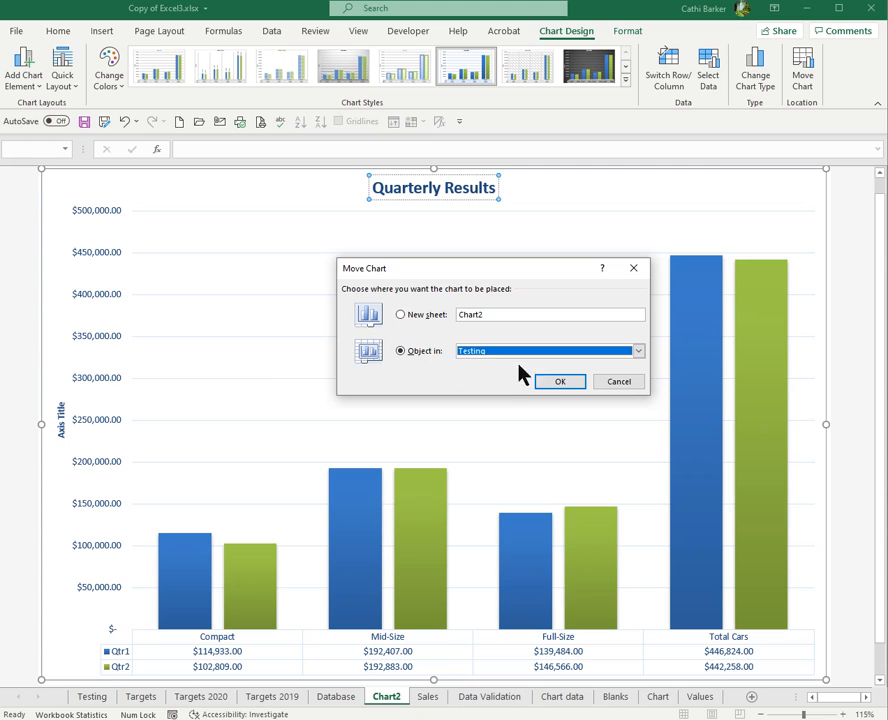
click(638, 351)
click(496, 413)
click(560, 381)
drag(535, 345, 670, 343)
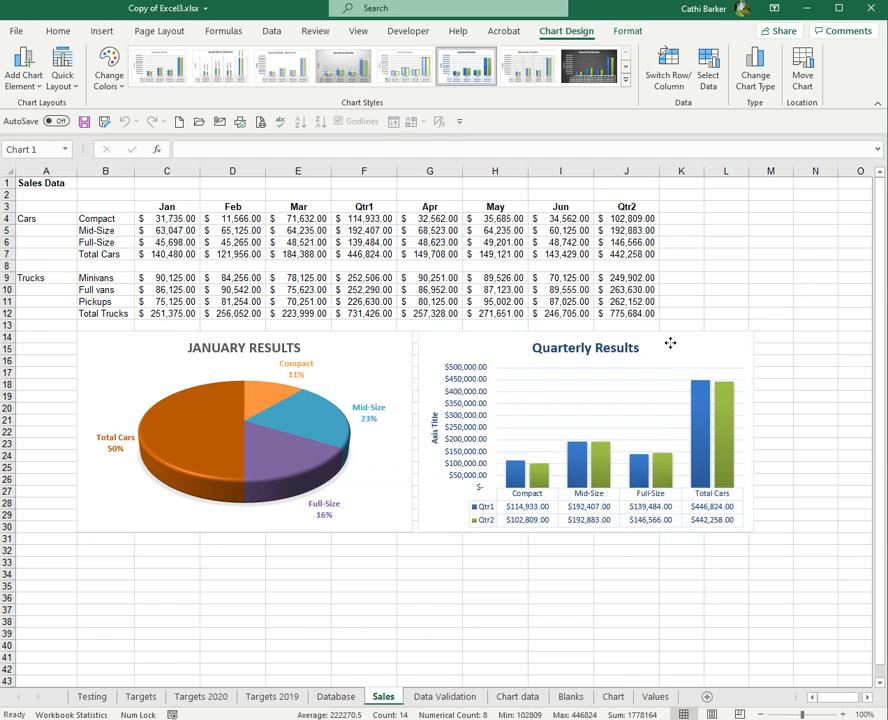
click(780, 231)
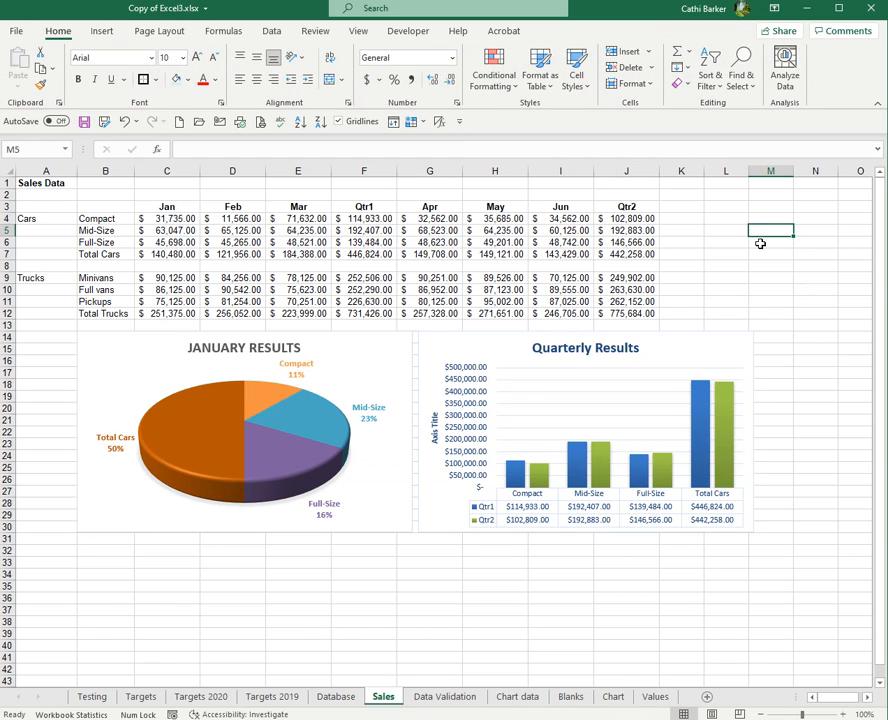